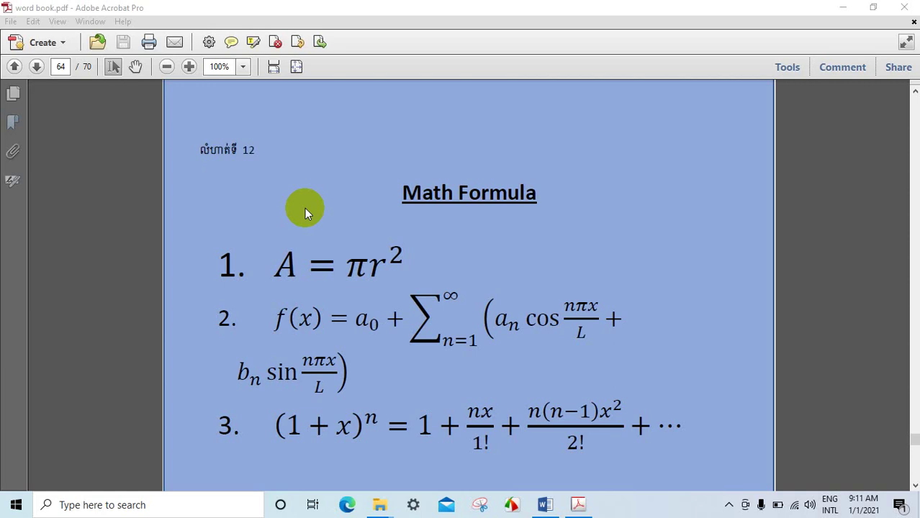
- Zoom the Acrobat Math Formula reference page to 125% and inspect its heading
{"action": "left_click", "coordinate": [189, 68]}
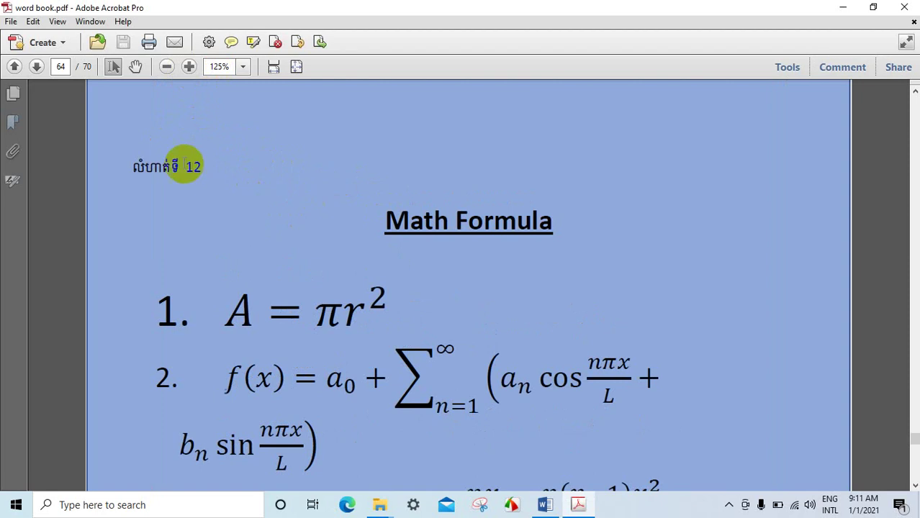
{"action": "left_click_drag", "start_coordinate": [398, 221], "coordinate": [421, 223]}
{"action": "left_click", "coordinate": [432, 238]}
{"action": "scroll", "coordinate": [432, 238], "scroll_direction": "down", "scroll_amount": 2}
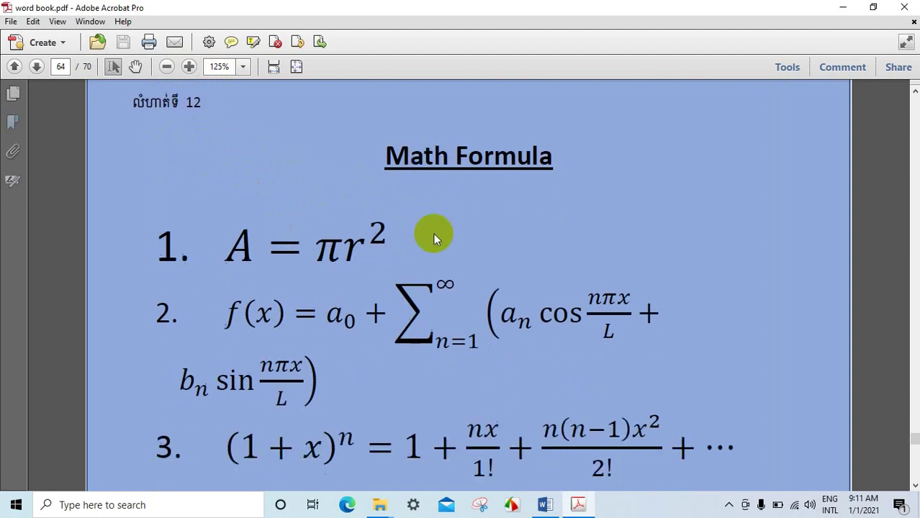
- Switch to the Word exercise document and locate the WordArt title below the page 11 heading
{"action": "left_click", "coordinate": [547, 502]}
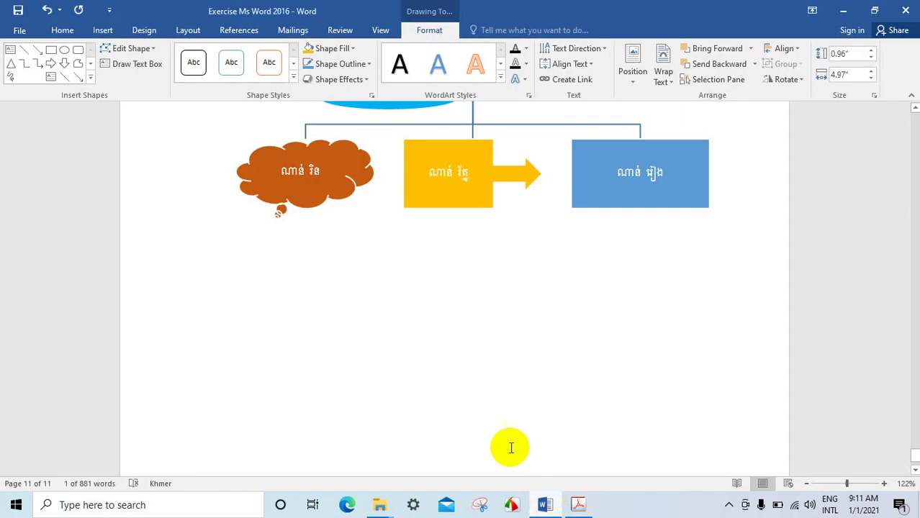
{"action": "scroll", "coordinate": [459, 268], "scroll_direction": "up", "scroll_amount": 3}
{"action": "scroll", "coordinate": [446, 267], "scroll_direction": "up", "scroll_amount": 1}
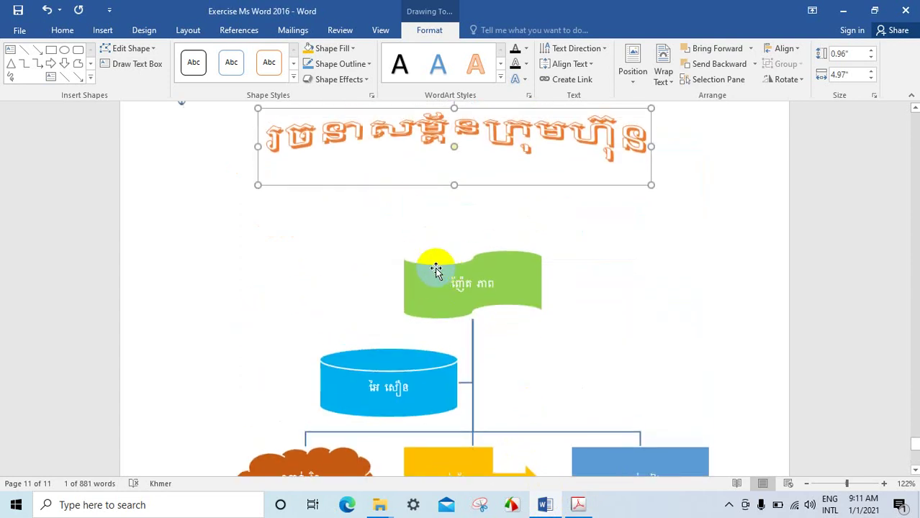
{"action": "scroll", "coordinate": [346, 268], "scroll_direction": "up", "scroll_amount": 1}
{"action": "scroll", "coordinate": [366, 263], "scroll_direction": "up", "scroll_amount": 1}
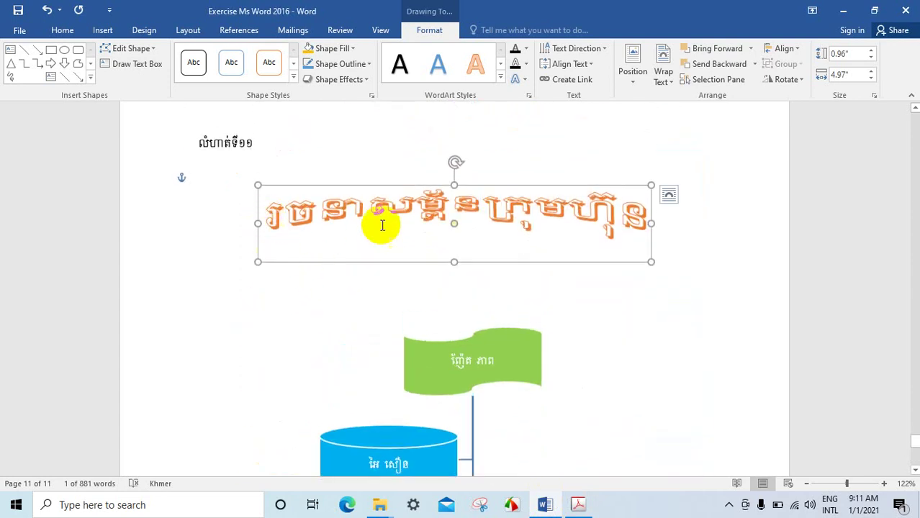
{"action": "scroll", "coordinate": [378, 284], "scroll_direction": "down", "scroll_amount": 2}
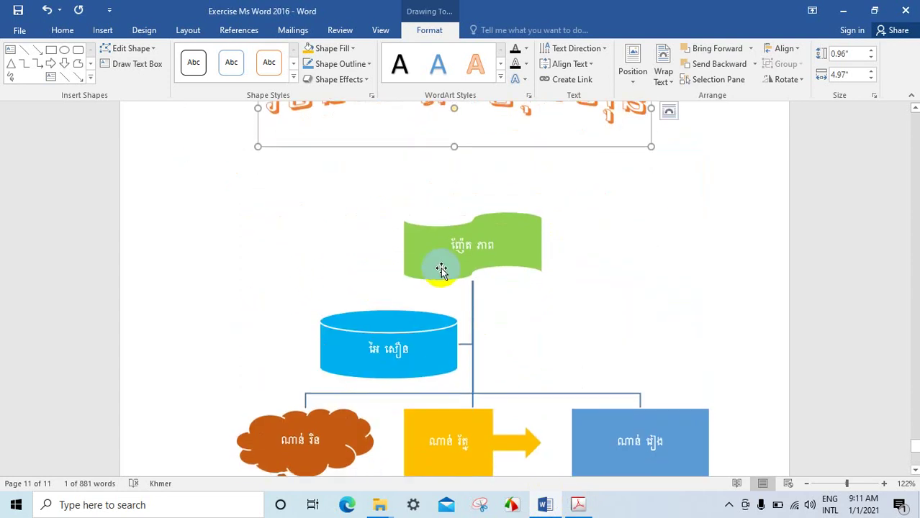
{"action": "scroll", "coordinate": [313, 263], "scroll_direction": "down", "scroll_amount": 3}
{"action": "scroll", "coordinate": [298, 228], "scroll_direction": "up", "scroll_amount": 2}
{"action": "scroll", "coordinate": [298, 228], "scroll_direction": "up", "scroll_amount": 3}
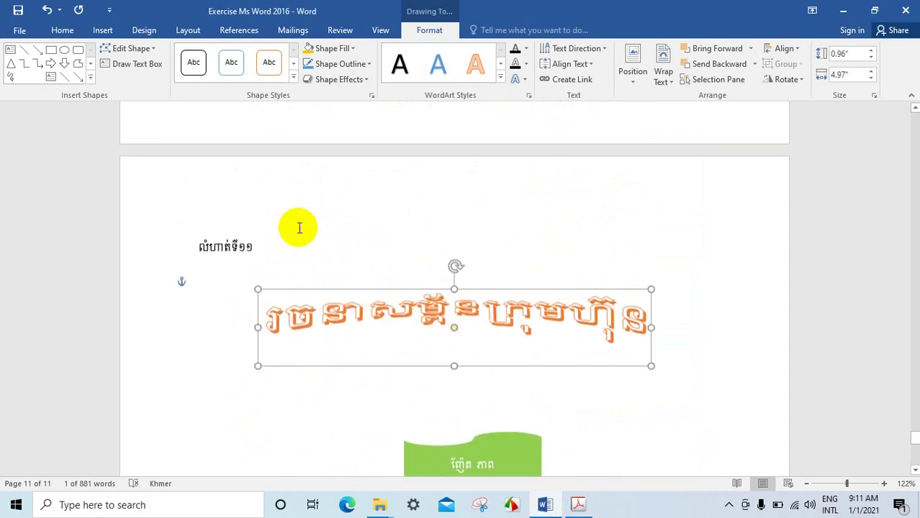
{"action": "scroll", "coordinate": [303, 363], "scroll_direction": "up", "scroll_amount": 2}
{"action": "scroll", "coordinate": [227, 289], "scroll_direction": "down", "scroll_amount": 3}
- Insert a blank line and a page break before the WordArt title, pushing it onto page 12
{"action": "left_click", "coordinate": [227, 289]}
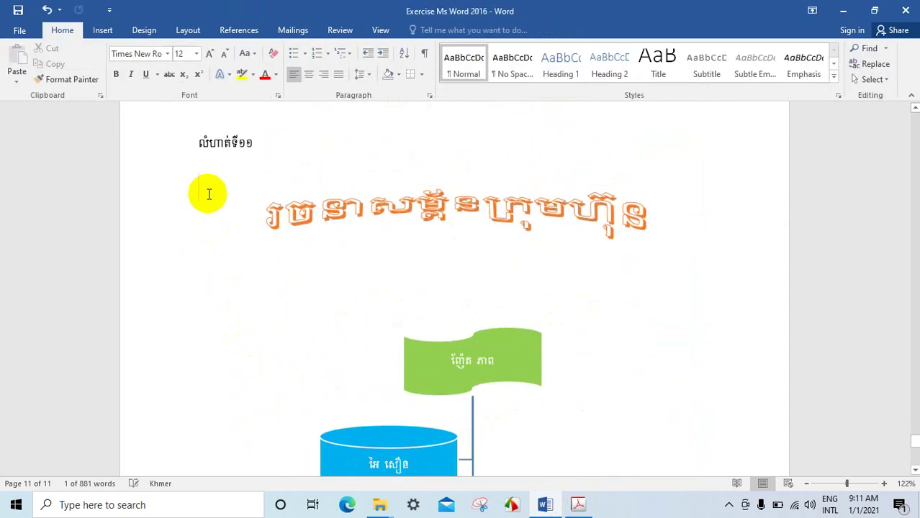
{"action": "key", "text": "Return"}
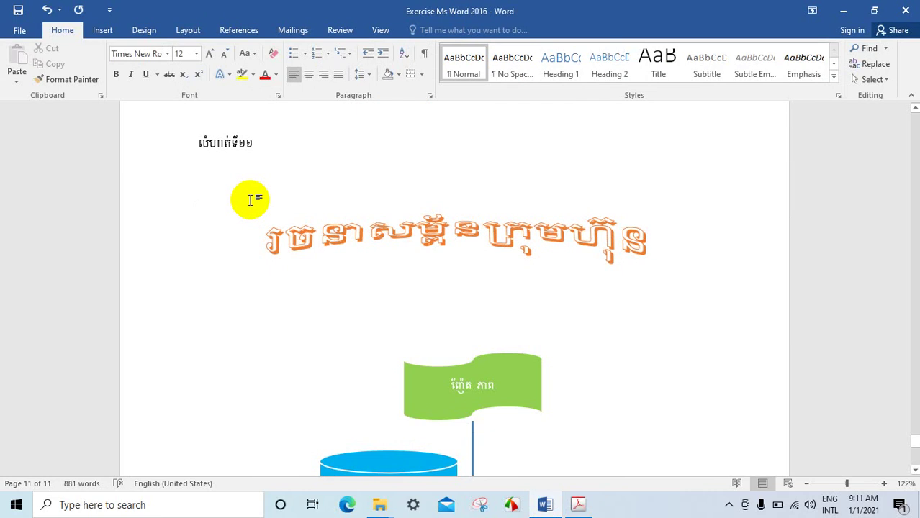
{"action": "key", "text": "ctrl+Return"}
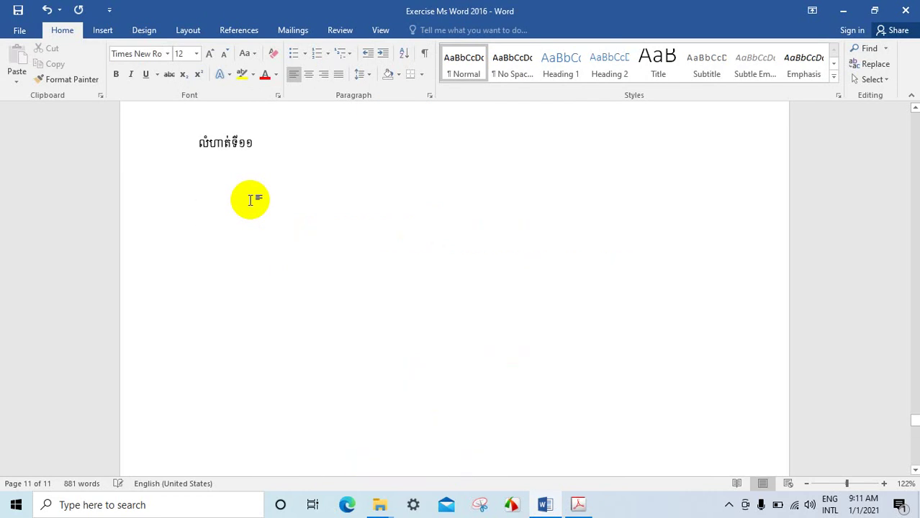
{"action": "scroll", "coordinate": [366, 395], "scroll_direction": "down", "scroll_amount": 3}
{"action": "scroll", "coordinate": [324, 395], "scroll_direction": "up", "scroll_amount": 3}
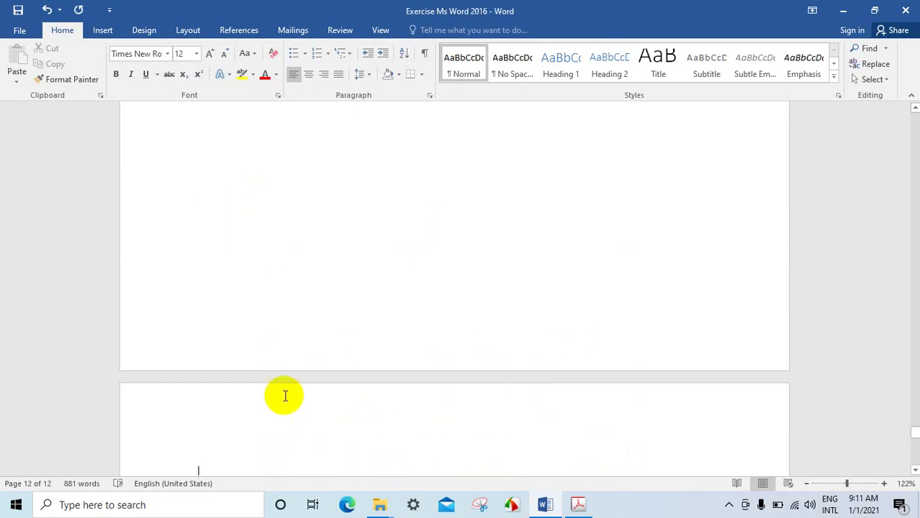
{"action": "scroll", "coordinate": [520, 356], "scroll_direction": "up", "scroll_amount": 3}
{"action": "scroll", "coordinate": [287, 238], "scroll_direction": "up", "scroll_amount": 1}
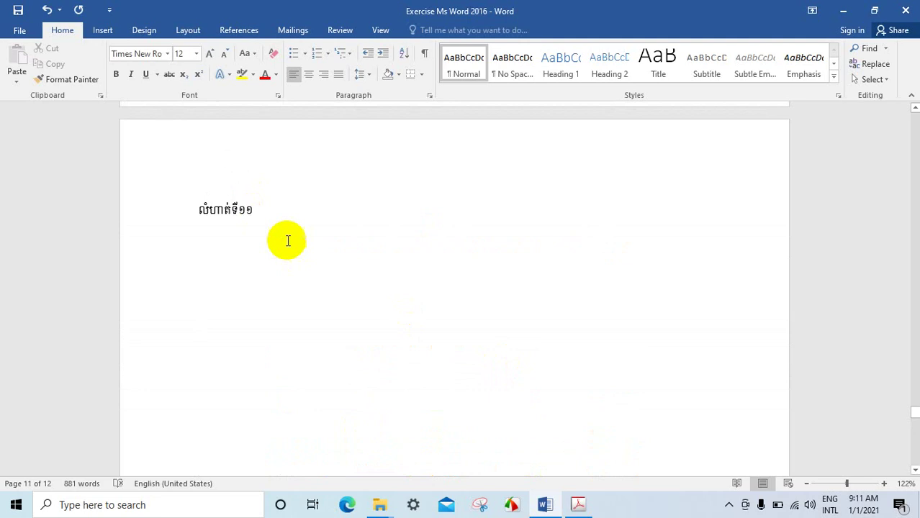
{"action": "scroll", "coordinate": [545, 397], "scroll_direction": "down", "scroll_amount": 2}
{"action": "scroll", "coordinate": [529, 388], "scroll_direction": "down", "scroll_amount": 3}
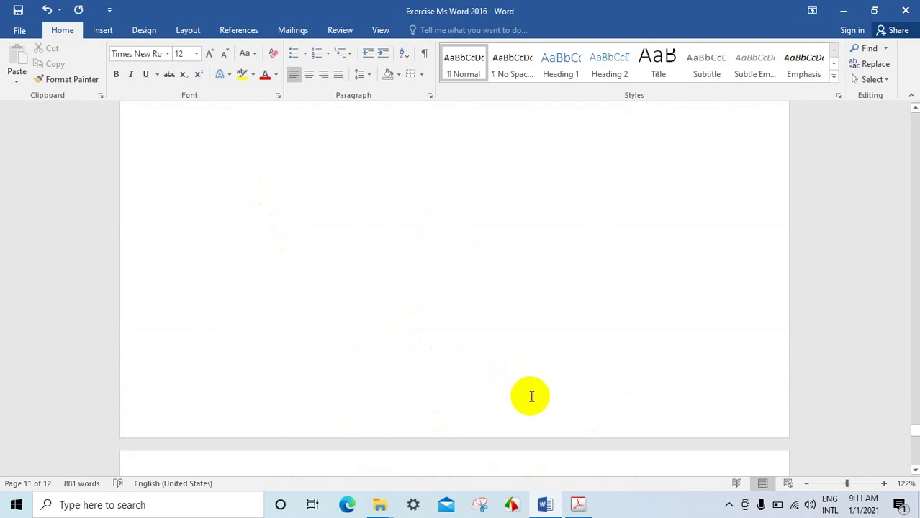
{"action": "scroll", "coordinate": [530, 394], "scroll_direction": "down", "scroll_amount": 7}
{"action": "left_click", "coordinate": [549, 234]}
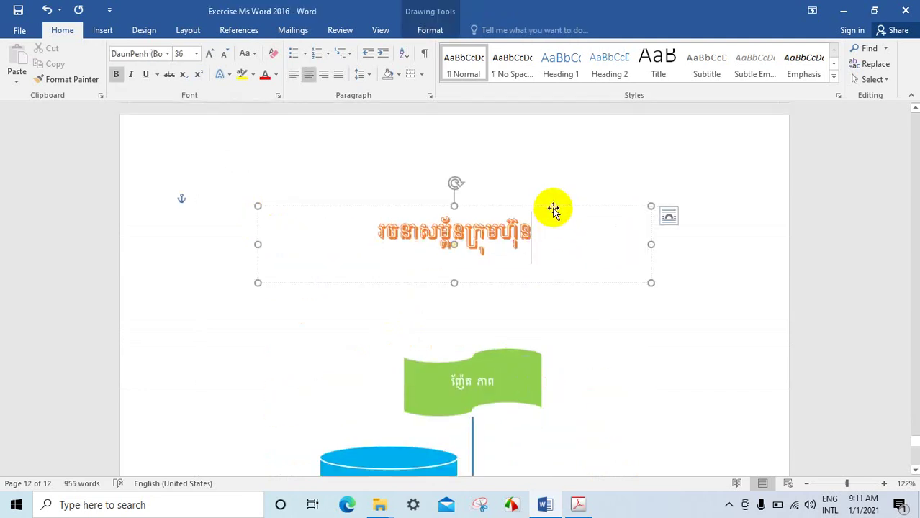
- Select the WordArt title and flag diagram together and drag them up under the page 11 heading
{"action": "left_click", "coordinate": [553, 207]}
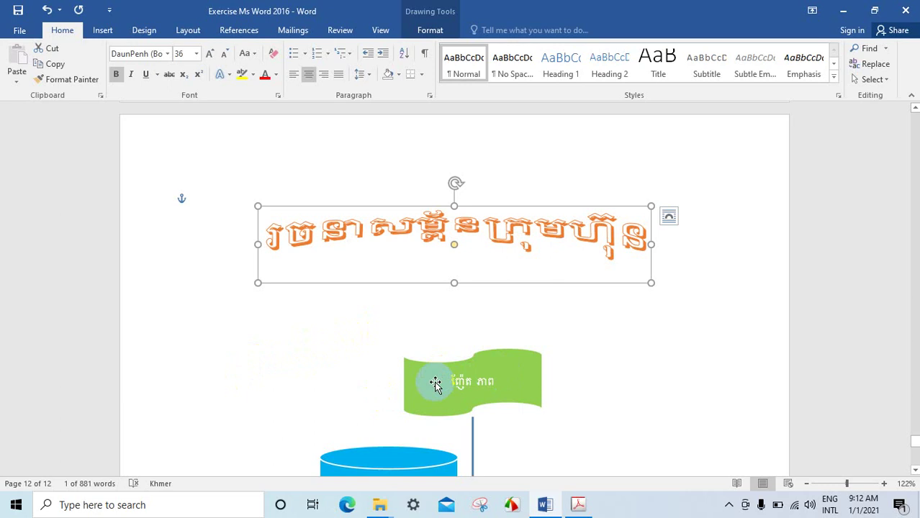
{"action": "left_click", "coordinate": [435, 384], "text": "shift"}
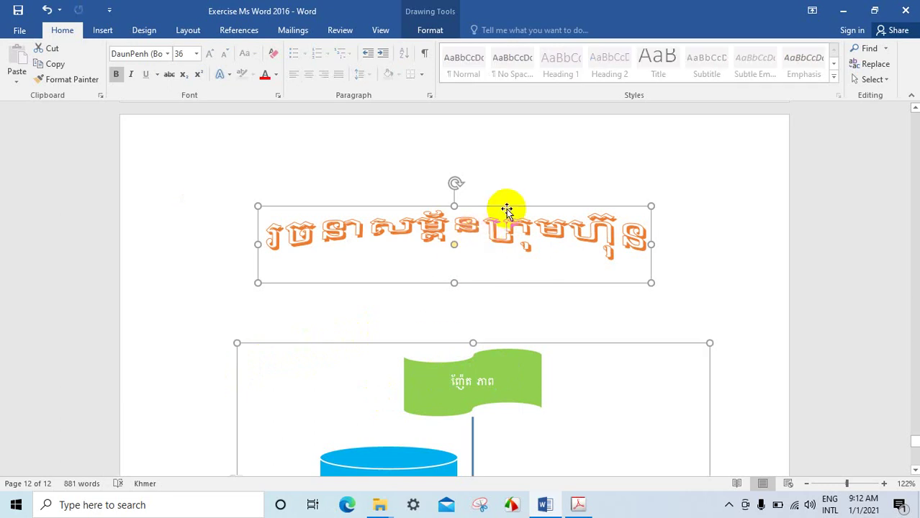
{"action": "left_click_drag", "start_coordinate": [506, 209], "coordinate": [503, 123]}
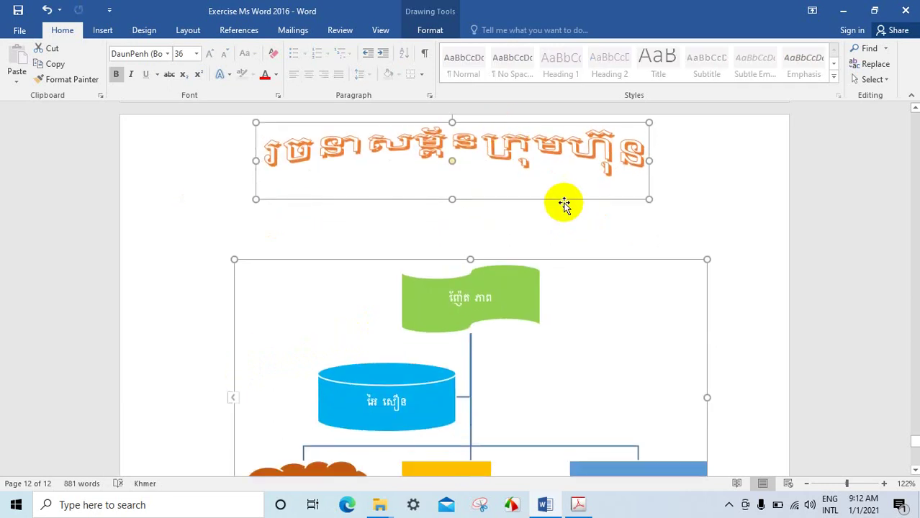
{"action": "scroll", "coordinate": [526, 245], "scroll_direction": "up", "scroll_amount": 3}
{"action": "left_click_drag", "start_coordinate": [518, 273], "coordinate": [530, 198]}
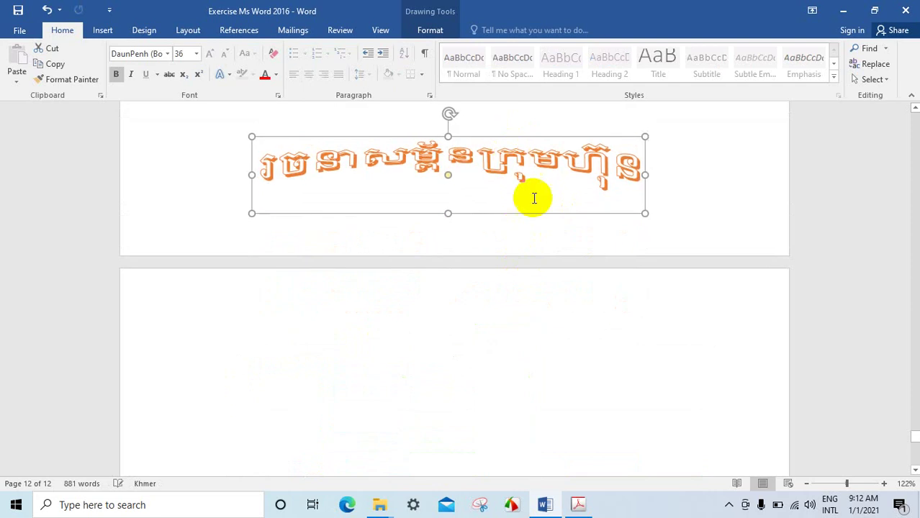
{"action": "scroll", "coordinate": [530, 197], "scroll_direction": "up", "scroll_amount": 3}
{"action": "left_click_drag", "start_coordinate": [523, 292], "coordinate": [528, 149]}
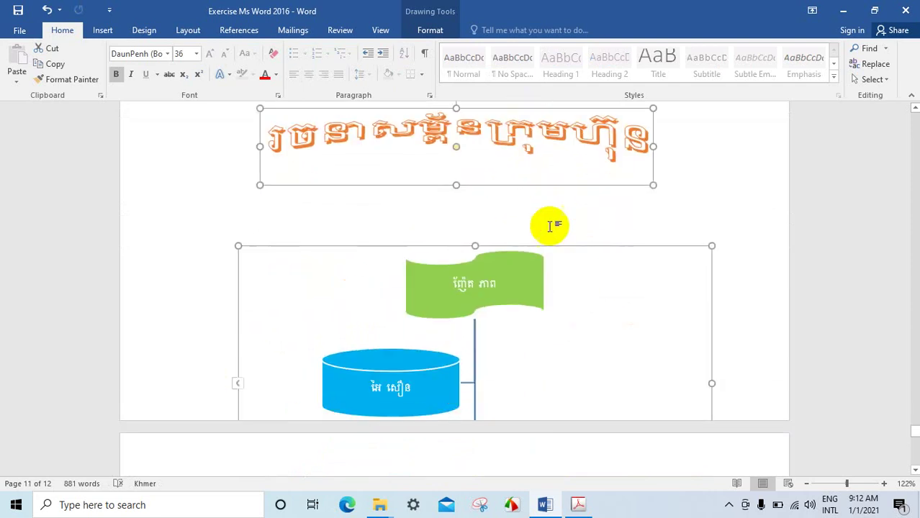
{"action": "scroll", "coordinate": [550, 221], "scroll_direction": "up", "scroll_amount": 3}
{"action": "left_click_drag", "start_coordinate": [534, 263], "coordinate": [534, 154]}
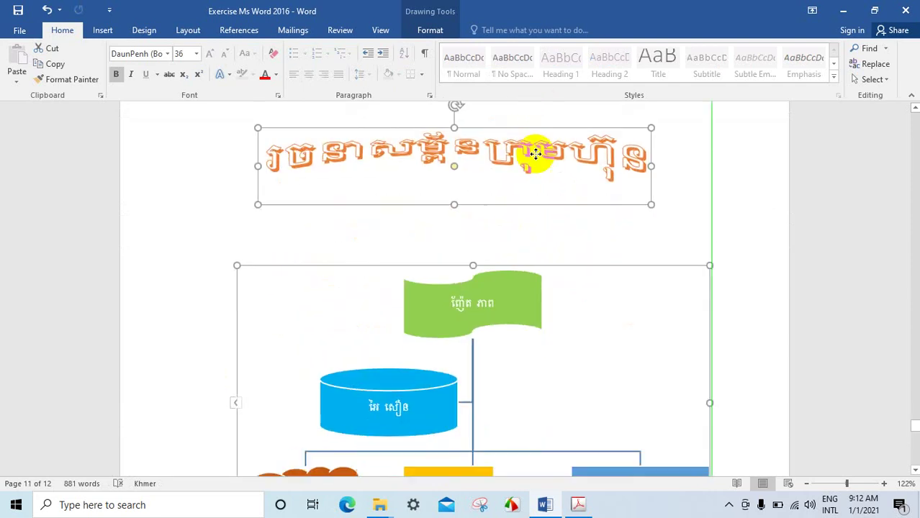
{"action": "scroll", "coordinate": [531, 233], "scroll_direction": "up", "scroll_amount": 3}
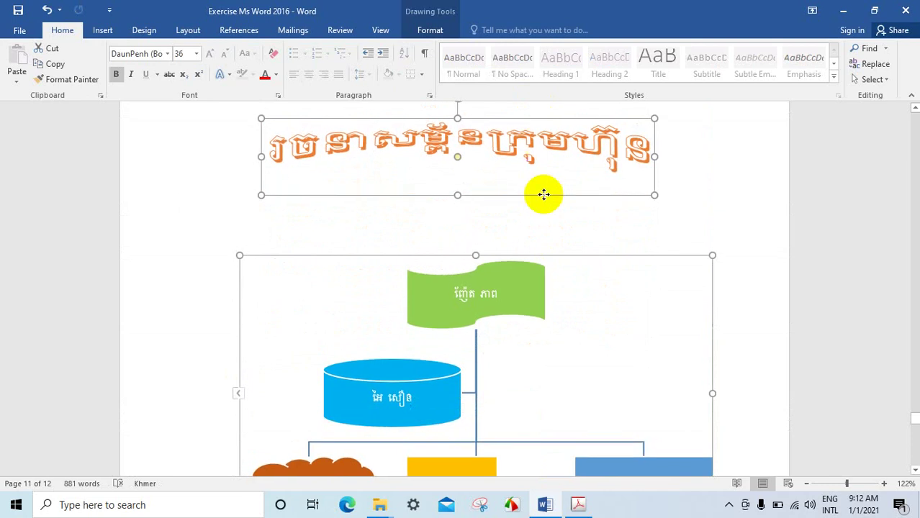
{"action": "scroll", "coordinate": [542, 193], "scroll_direction": "up", "scroll_amount": 3}
{"action": "left_click_drag", "start_coordinate": [528, 258], "coordinate": [525, 216]}
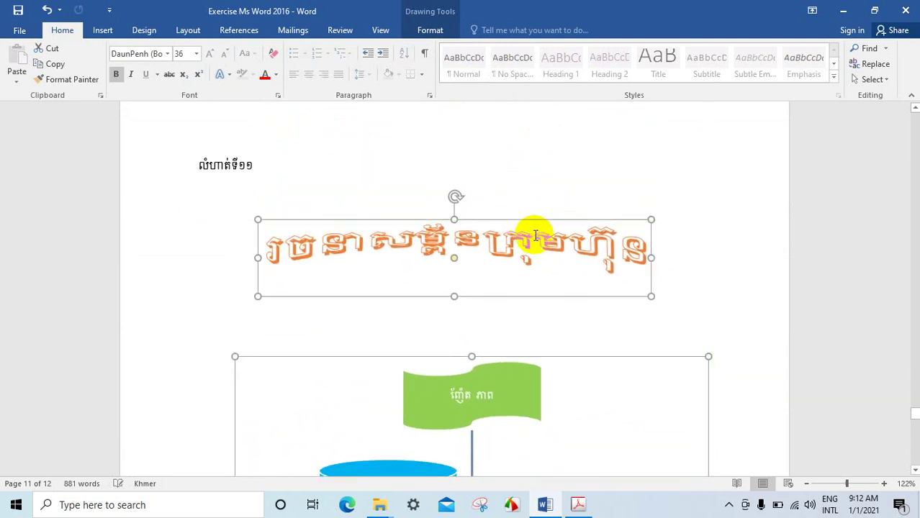
- Place the insertion point on the now-blank page 12
{"action": "scroll", "coordinate": [542, 289], "scroll_direction": "down", "scroll_amount": 3}
{"action": "scroll", "coordinate": [543, 285], "scroll_direction": "down", "scroll_amount": 6}
{"action": "scroll", "coordinate": [544, 287], "scroll_direction": "down", "scroll_amount": 6}
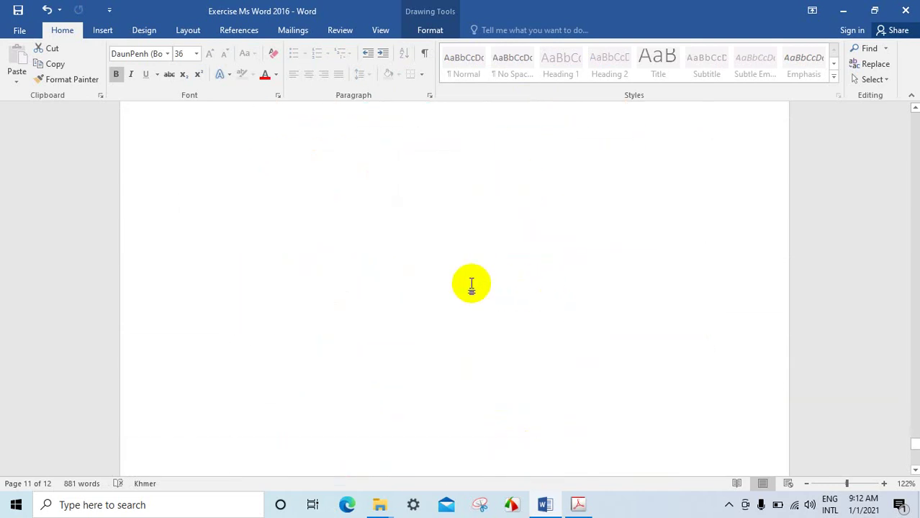
{"action": "scroll", "coordinate": [304, 278], "scroll_direction": "up", "scroll_amount": 2}
{"action": "left_click", "coordinate": [207, 239]}
{"action": "type", "text": "លំហាត់ទី១២"}
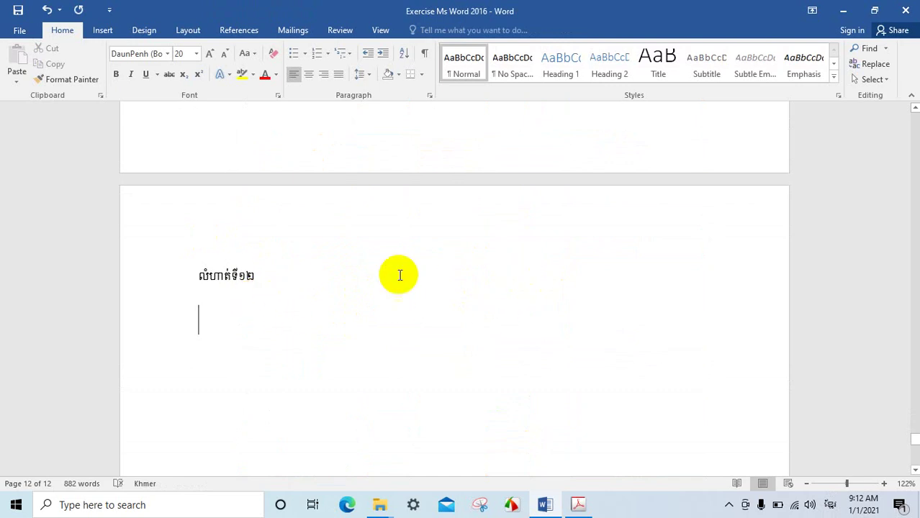
- Review the Math Formula heading in the Acrobat reference PDF, then return to Word
{"action": "scroll", "coordinate": [452, 272], "scroll_direction": "down", "scroll_amount": 1}
{"action": "left_click", "coordinate": [579, 504]}
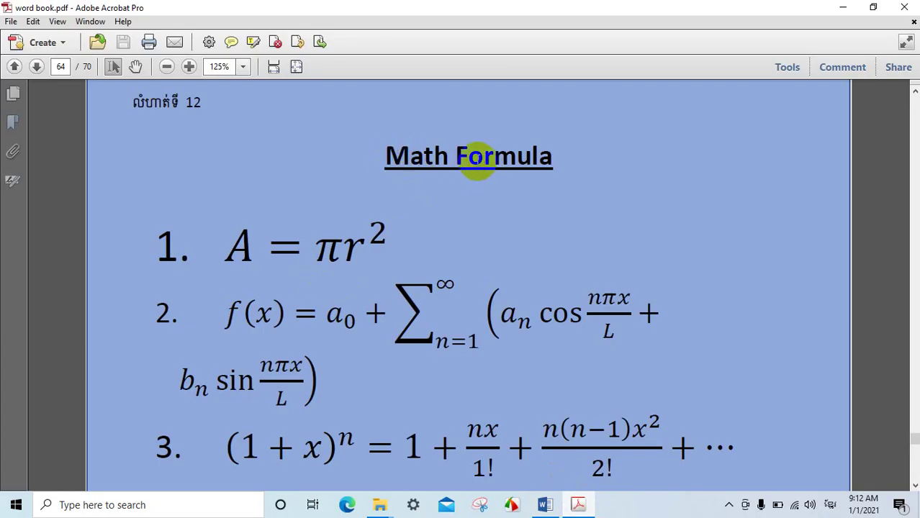
{"action": "left_click_drag", "start_coordinate": [450, 158], "coordinate": [424, 160]}
{"action": "left_click", "coordinate": [440, 160]}
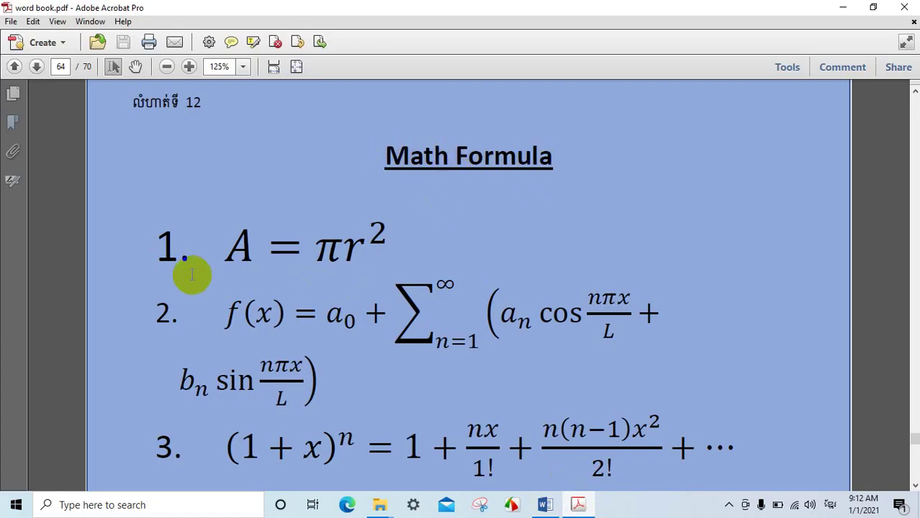
{"action": "scroll", "coordinate": [194, 275], "scroll_direction": "down", "scroll_amount": 1}
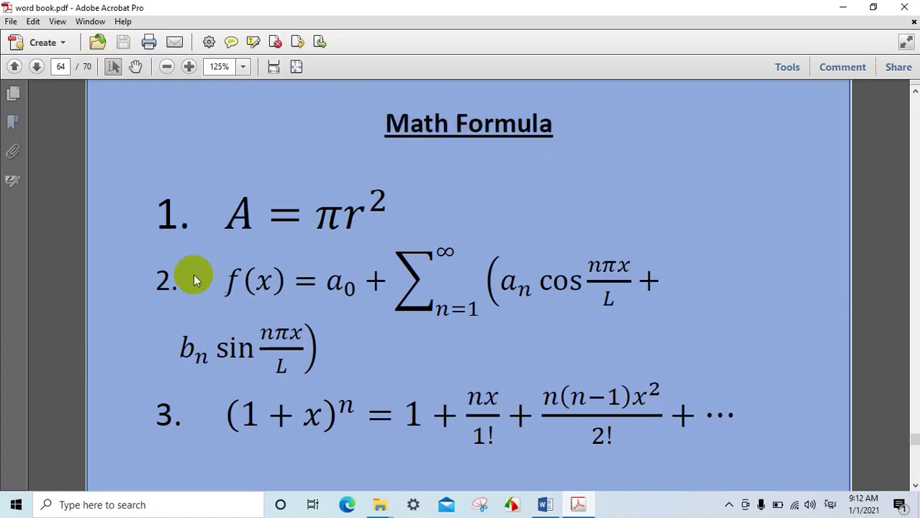
{"action": "left_click", "coordinate": [545, 505]}
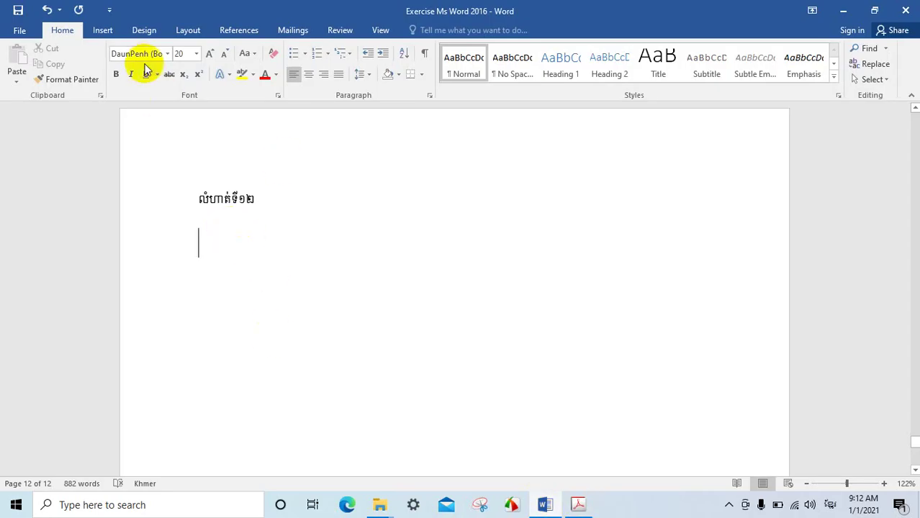
- Browse the Insert tab's built-in equation gallery and close it without inserting anything
{"action": "left_click", "coordinate": [103, 30]}
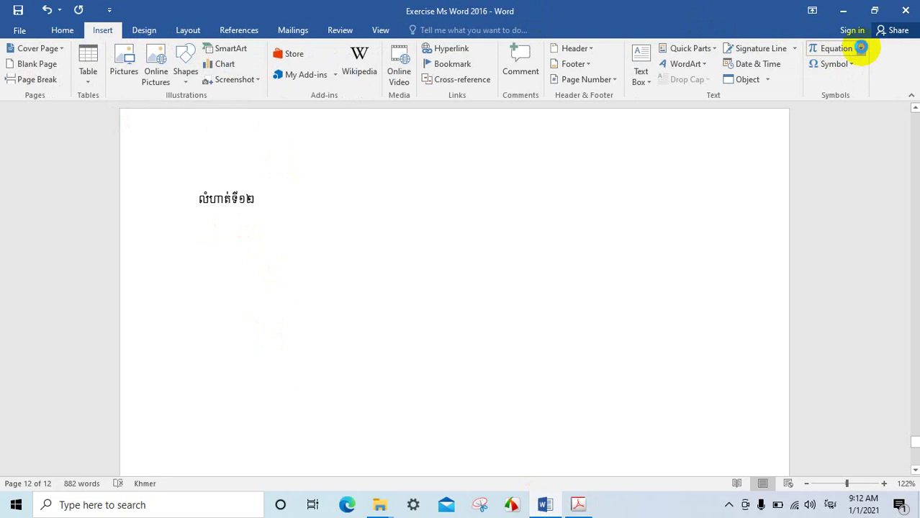
{"action": "left_click", "coordinate": [861, 48]}
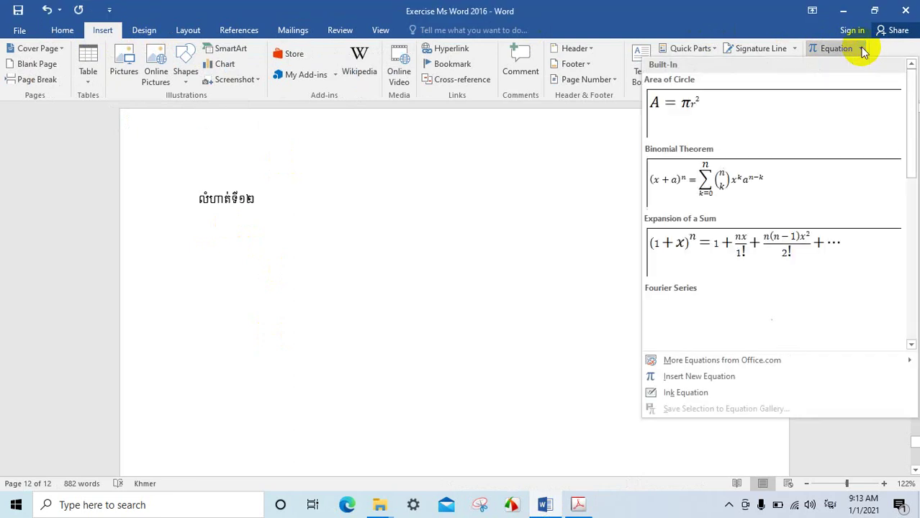
{"action": "left_click", "coordinate": [863, 50]}
{"action": "type", "text": "Math Formular"}
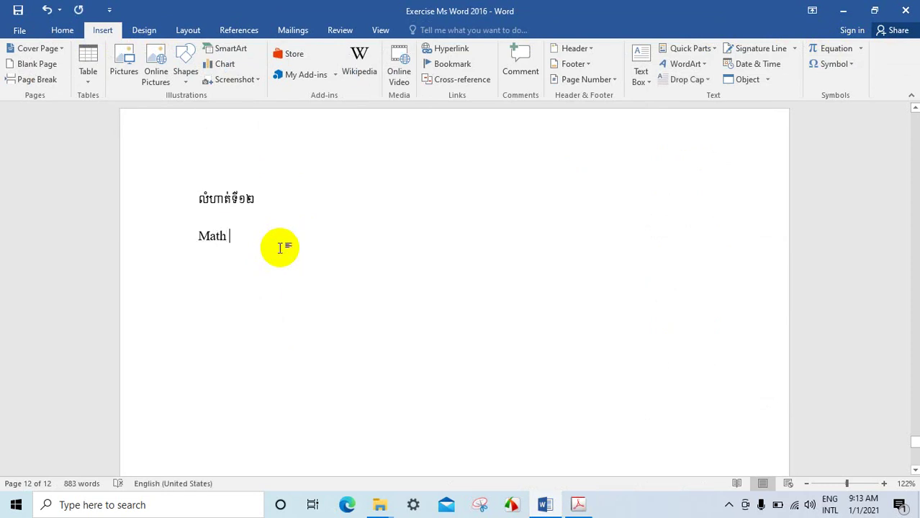
- Center the 'Math Formular' heading, grow it to 16 pt and underline it, without italics
{"action": "left_click", "coordinate": [62, 30]}
{"action": "left_click", "coordinate": [307, 75]}
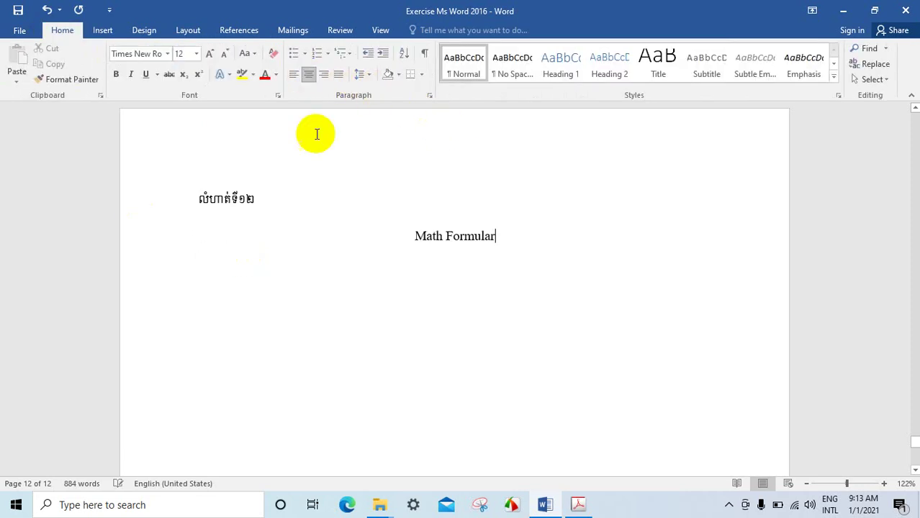
{"action": "left_click_drag", "start_coordinate": [498, 241], "coordinate": [415, 238]}
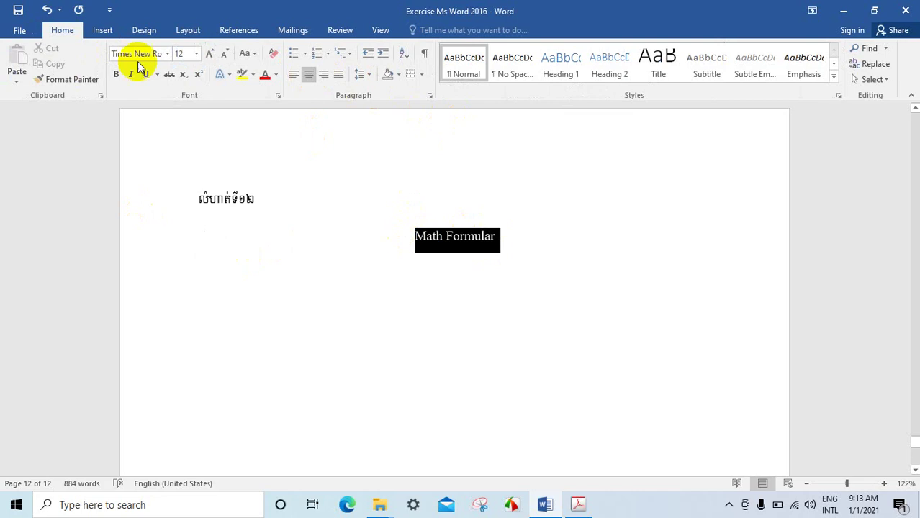
{"action": "left_click", "coordinate": [205, 53]}
{"action": "left_click", "coordinate": [205, 53]}
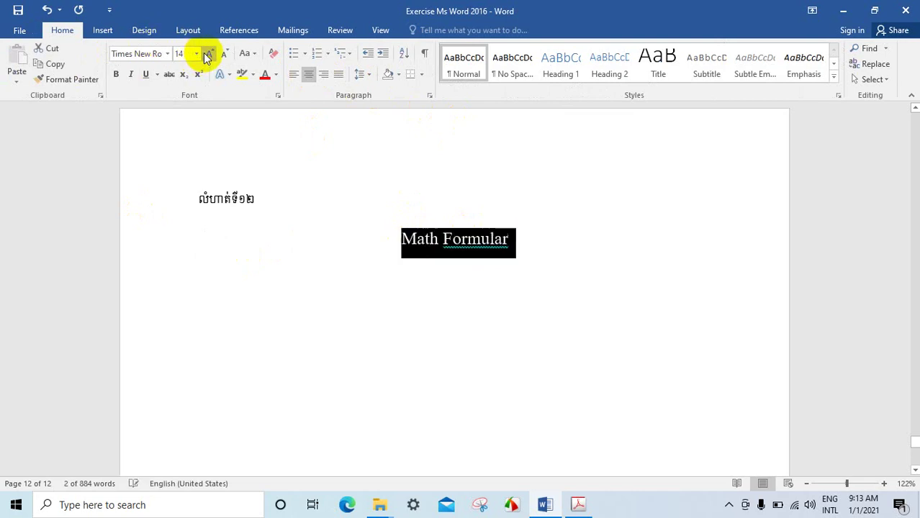
{"action": "left_click", "coordinate": [131, 74]}
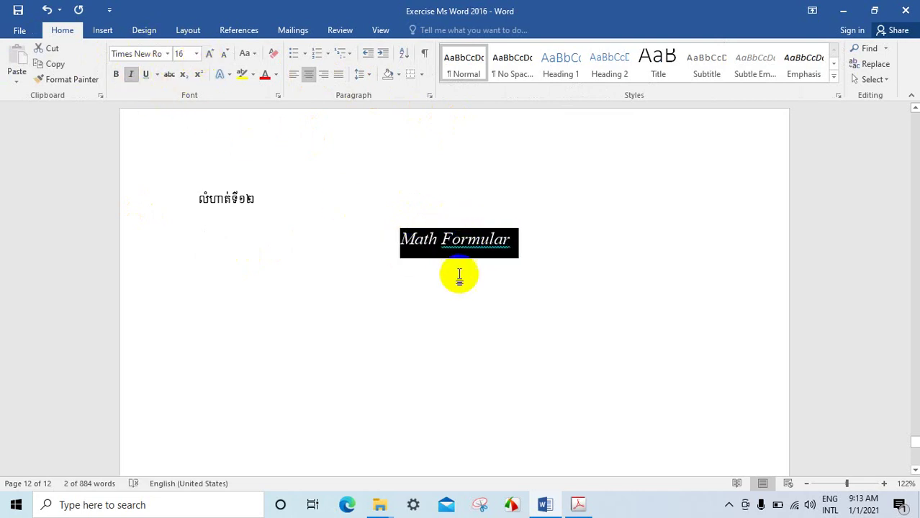
{"action": "left_click", "coordinate": [133, 75]}
{"action": "left_click", "coordinate": [145, 75]}
{"action": "left_click", "coordinate": [534, 244]}
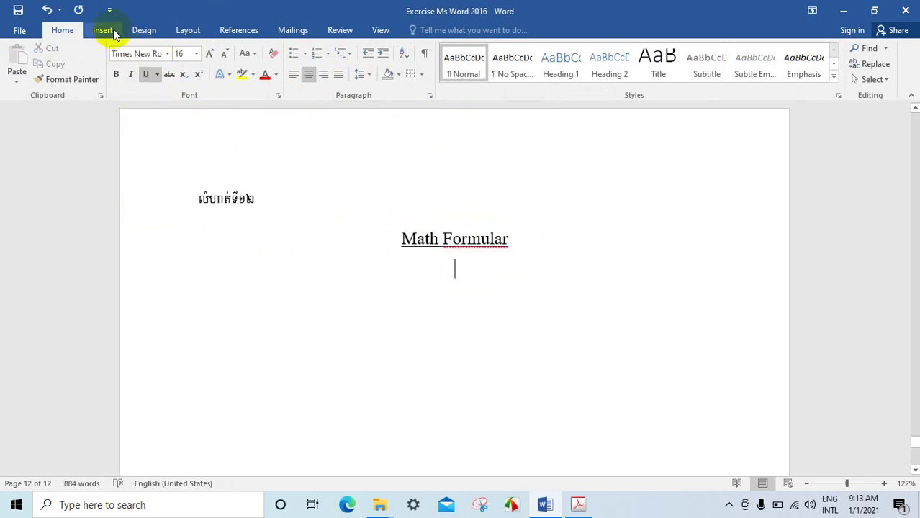
- Insert the Area of Circle equation A = πr² left-aligned, then start a left-aligned line below it
{"action": "left_click", "coordinate": [106, 30]}
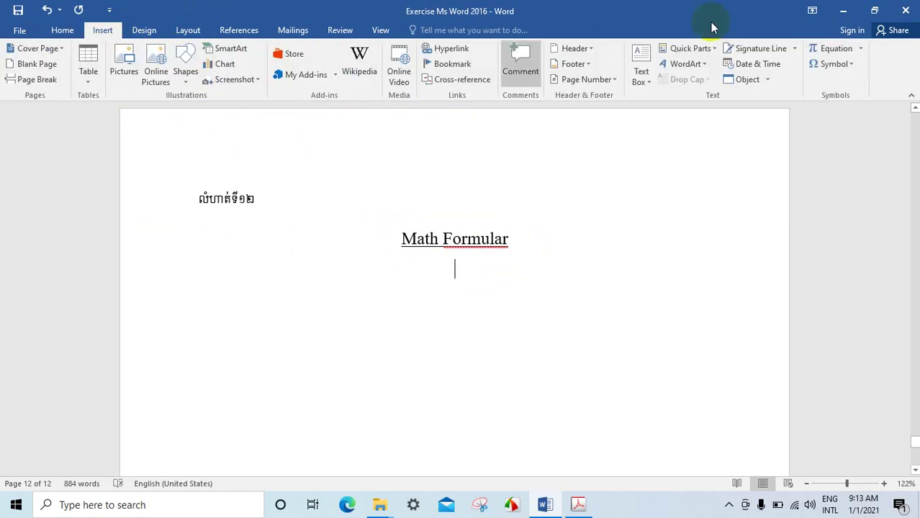
{"action": "left_click", "coordinate": [861, 50]}
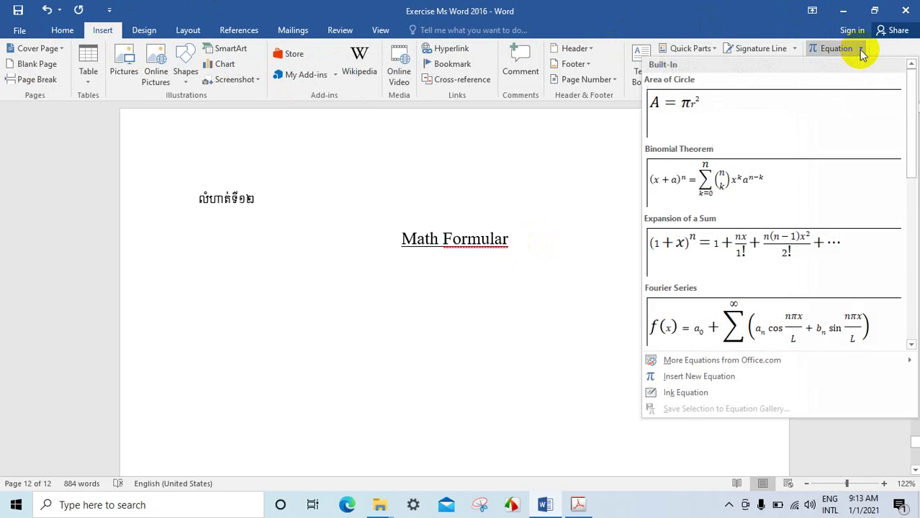
{"action": "left_click", "coordinate": [709, 126]}
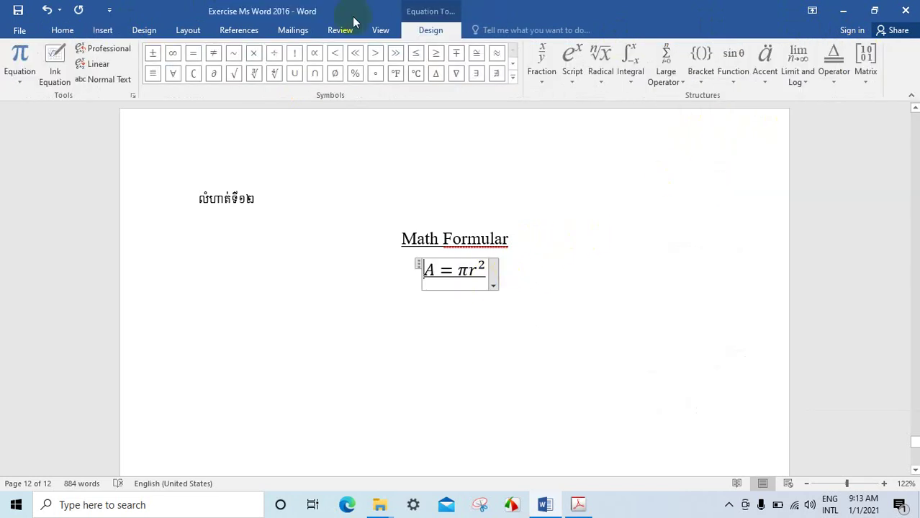
{"action": "left_click", "coordinate": [62, 31]}
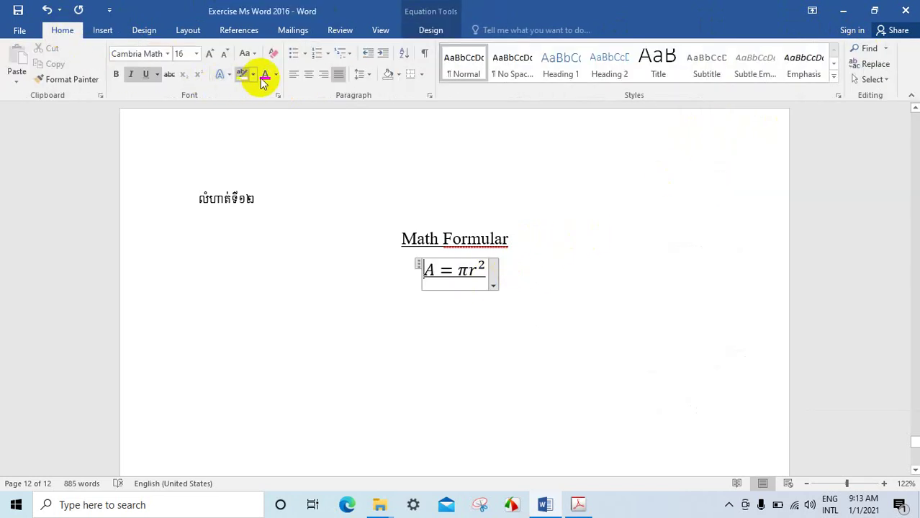
{"action": "left_click", "coordinate": [294, 74]}
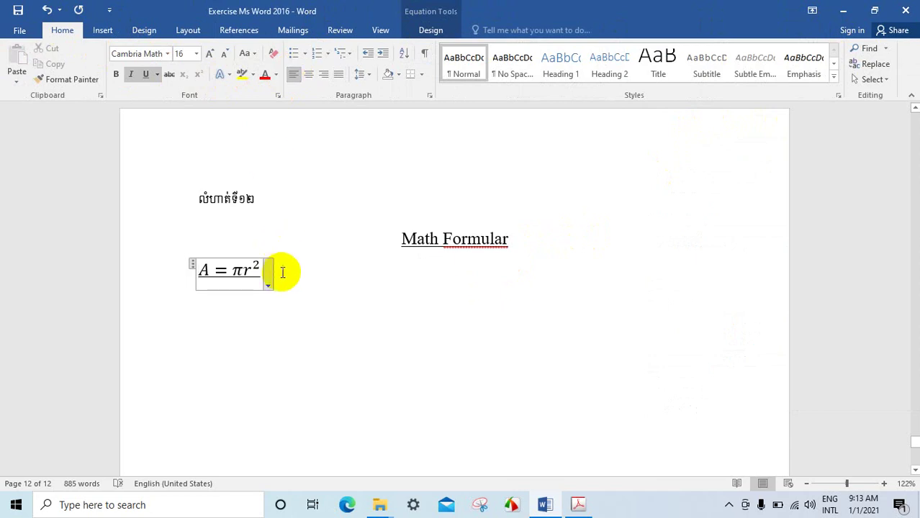
{"action": "double_click", "coordinate": [282, 273]}
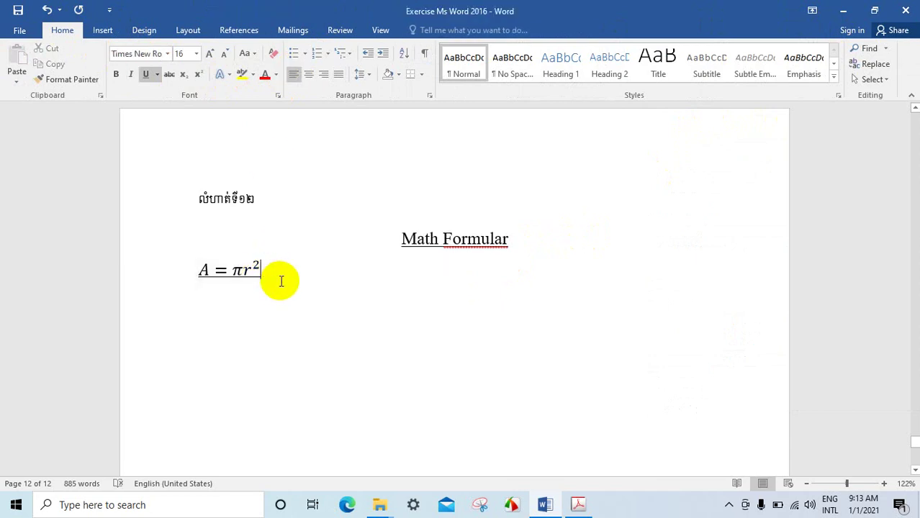
{"action": "key", "text": "Return"}
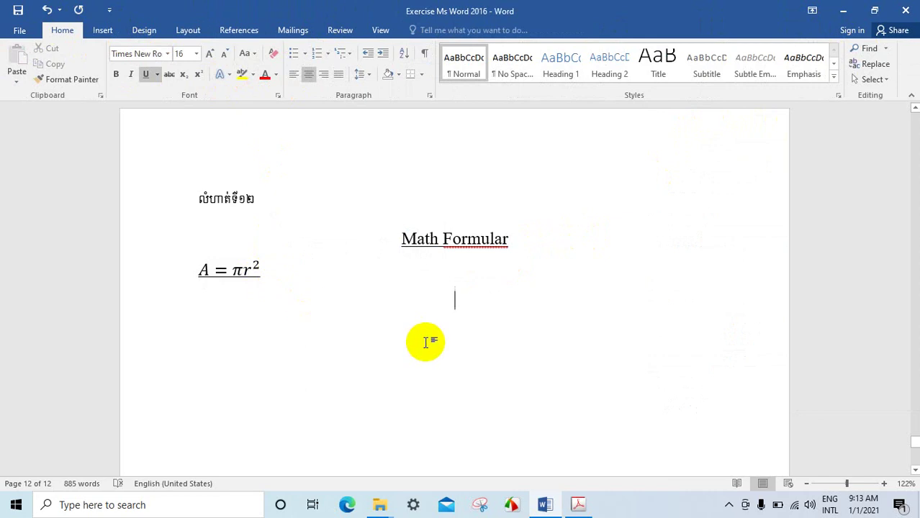
{"action": "left_click", "coordinate": [293, 75]}
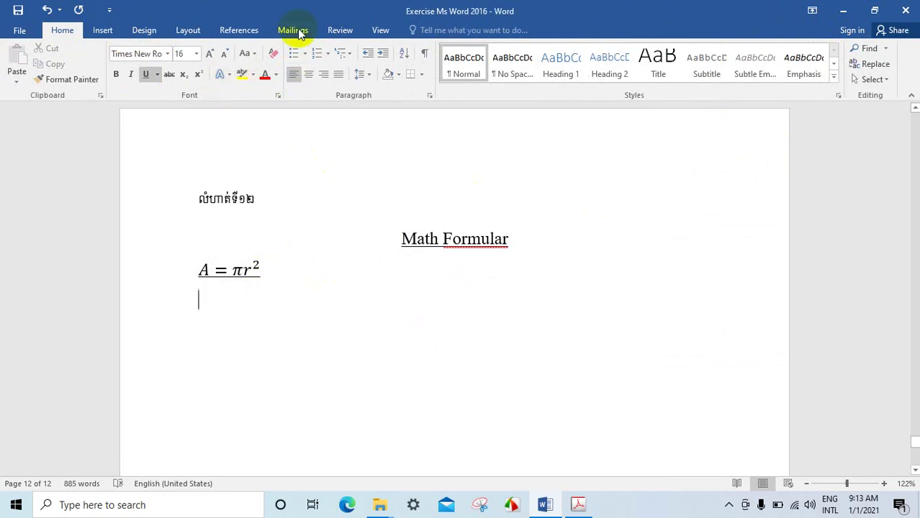
- Insert the built-in Binomial Theorem equation below A = πr²
{"action": "left_click", "coordinate": [108, 29]}
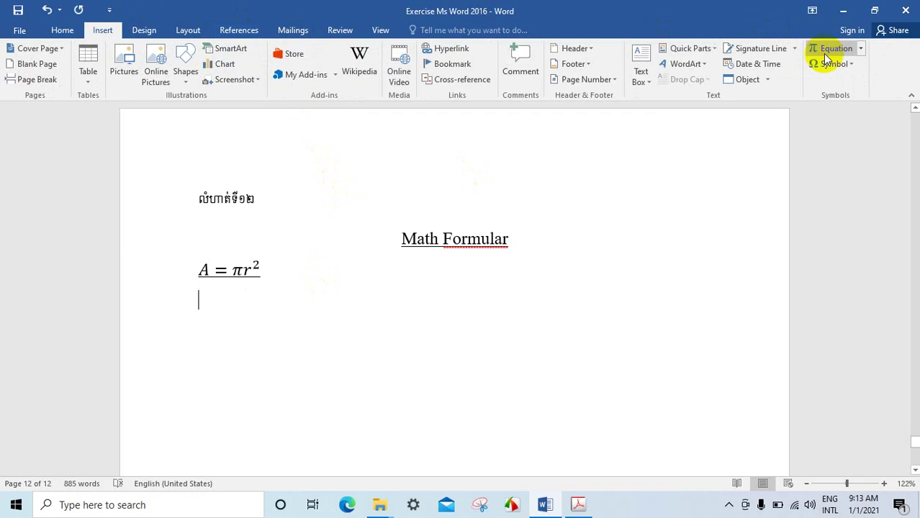
{"action": "left_click", "coordinate": [862, 49]}
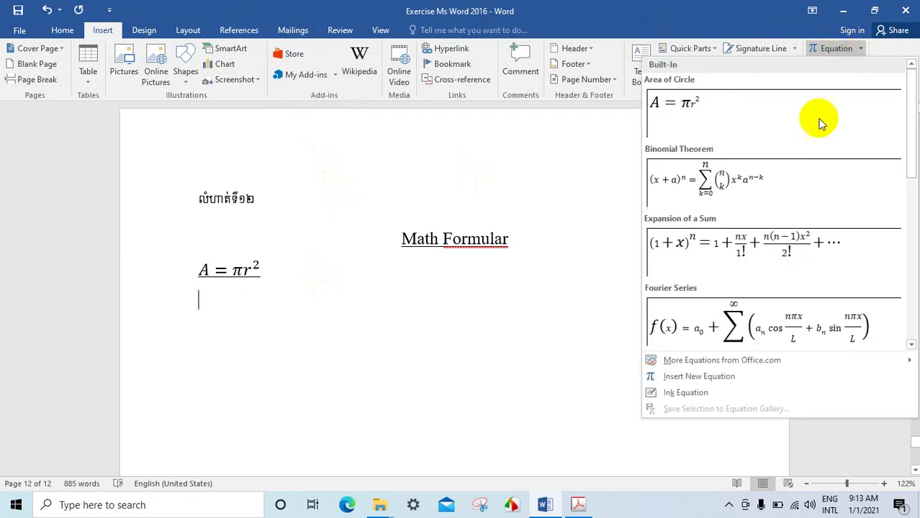
{"action": "left_click", "coordinate": [715, 193]}
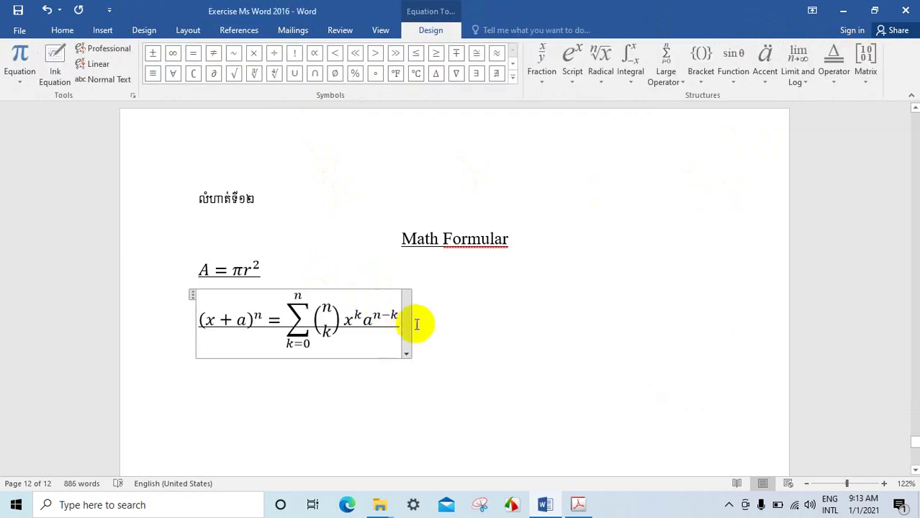
{"action": "left_click", "coordinate": [410, 314]}
{"action": "left_click", "coordinate": [409, 314]}
{"action": "key", "text": "Escape"}
{"action": "left_click", "coordinate": [415, 318]}
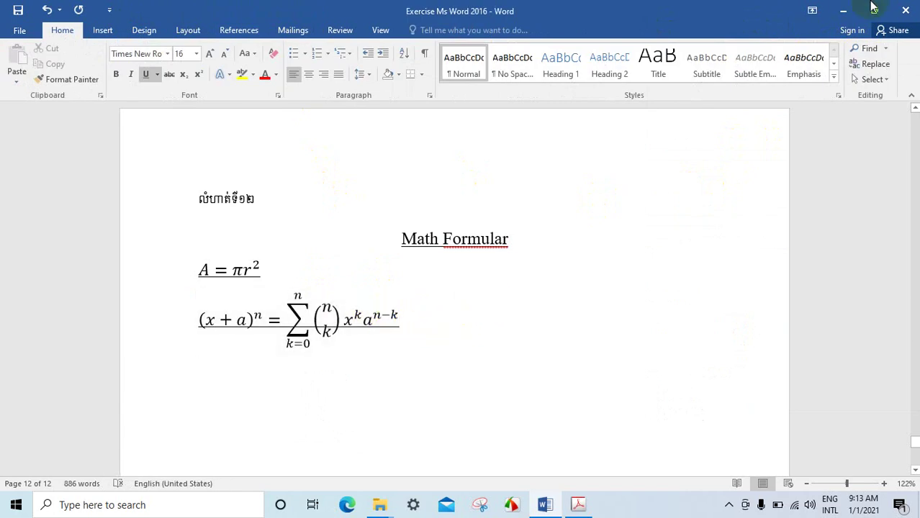
- Add the built-in Fourier Series equation beneath the Binomial Theorem
{"action": "left_click", "coordinate": [102, 30]}
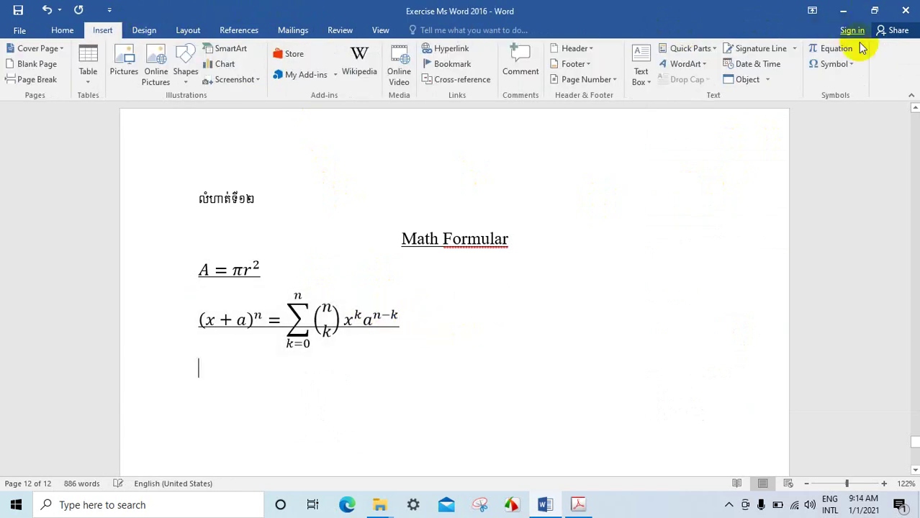
{"action": "left_click", "coordinate": [863, 49]}
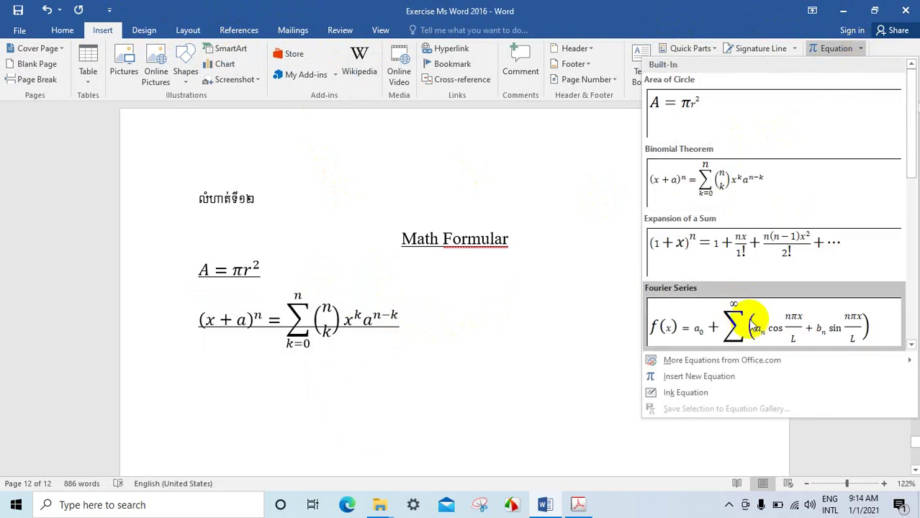
{"action": "left_click", "coordinate": [731, 324]}
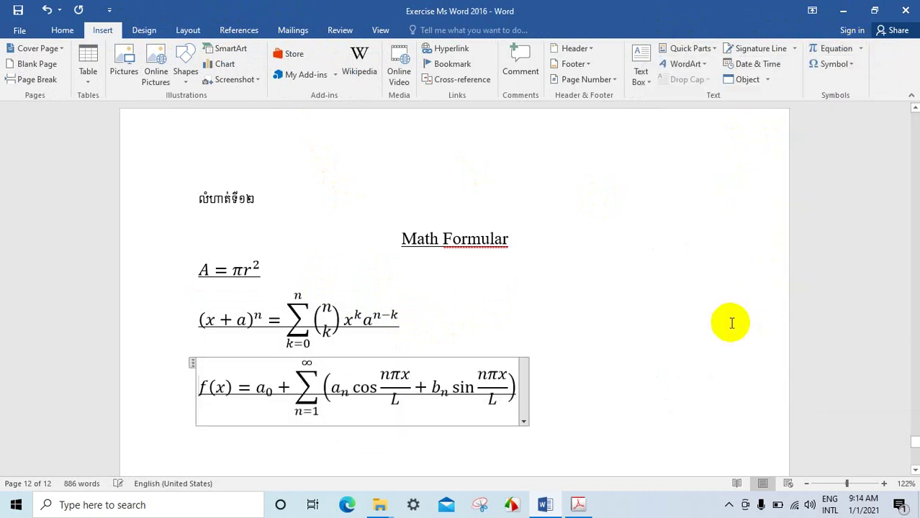
{"action": "left_click", "coordinate": [532, 389]}
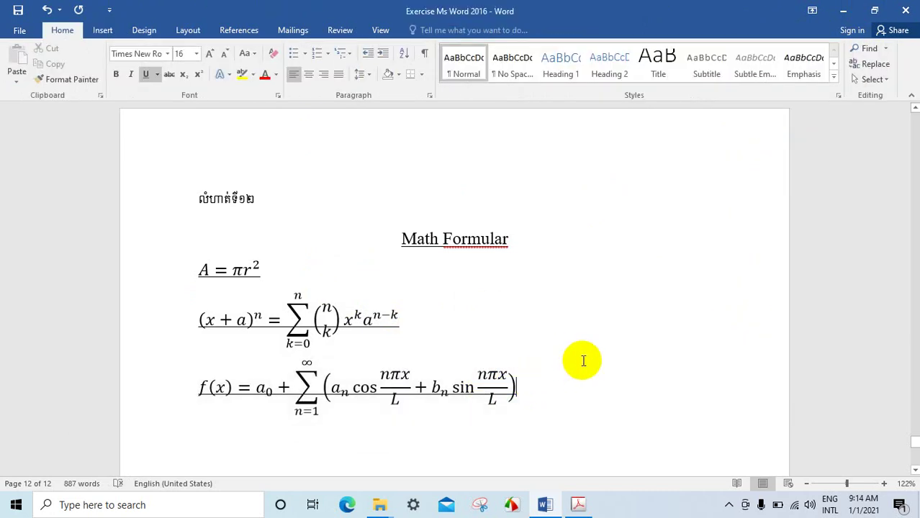
{"action": "scroll", "coordinate": [547, 339], "scroll_direction": "down", "scroll_amount": 1}
{"action": "scroll", "coordinate": [508, 313], "scroll_direction": "down", "scroll_amount": 3}
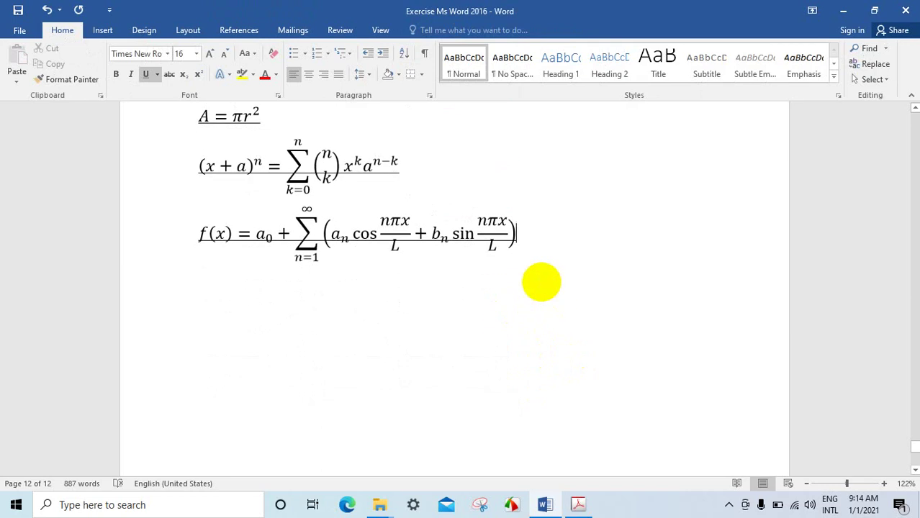
- Insert the Expansion of a Sum equation and leave the caret at its end
{"action": "left_click", "coordinate": [102, 30]}
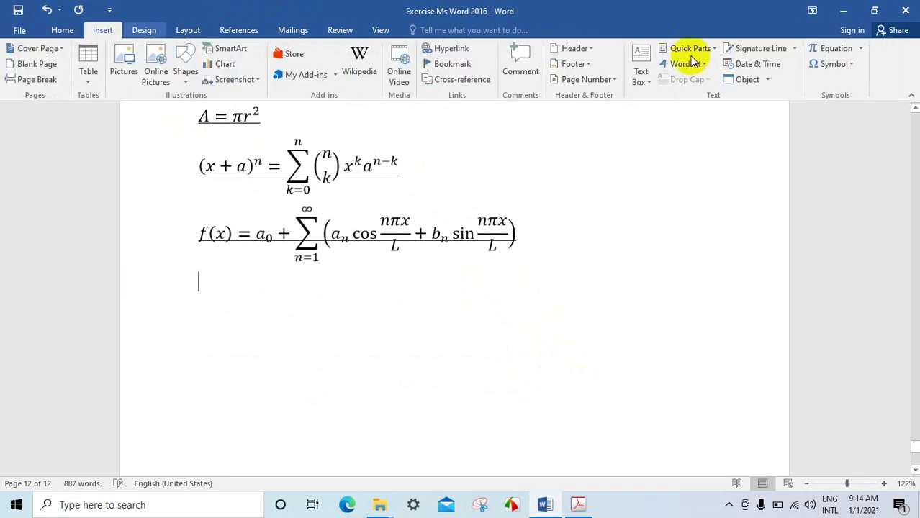
{"action": "left_click", "coordinate": [862, 50]}
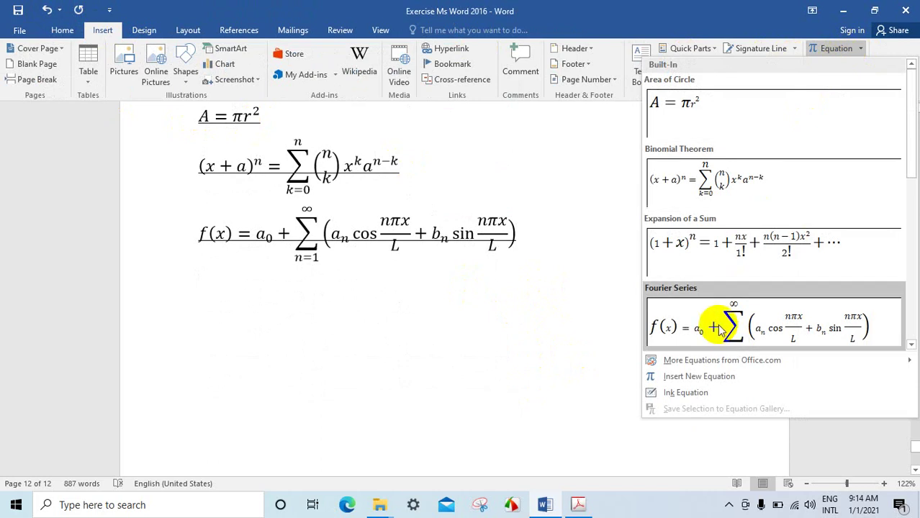
{"action": "left_click", "coordinate": [686, 258]}
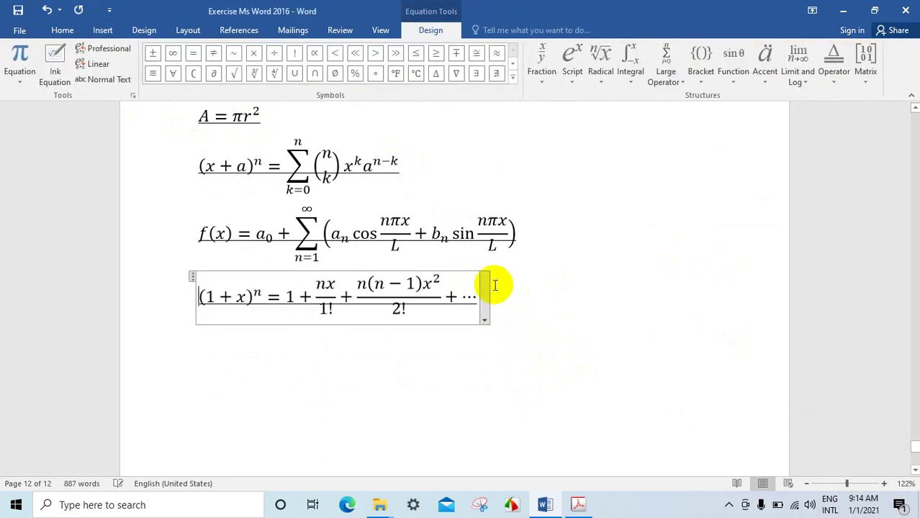
{"action": "left_click", "coordinate": [502, 296]}
{"action": "left_click", "coordinate": [456, 272]}
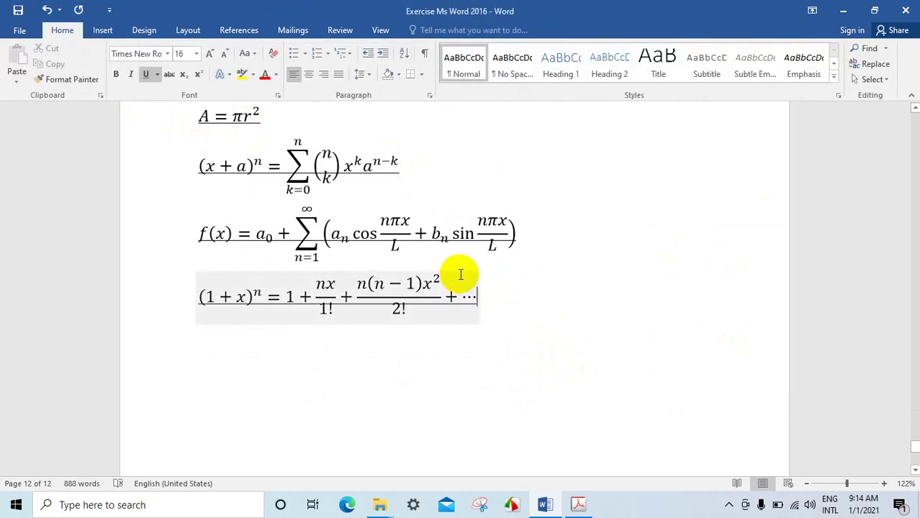
{"action": "scroll", "coordinate": [456, 271], "scroll_direction": "up", "scroll_amount": 2}
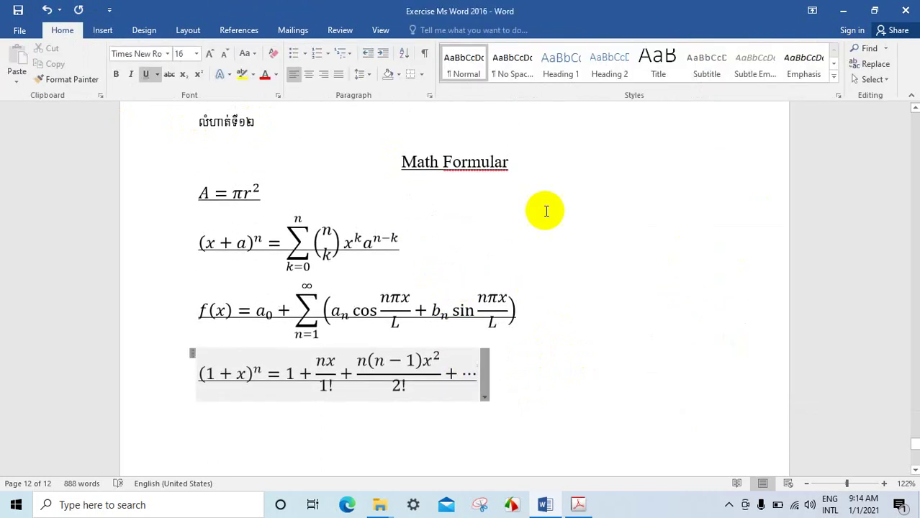
{"action": "left_click", "coordinate": [484, 371]}
- Apply the 1. 2. 3. numbering format to all four equations, then reselect them
{"action": "left_click_drag", "start_coordinate": [482, 373], "coordinate": [168, 191]}
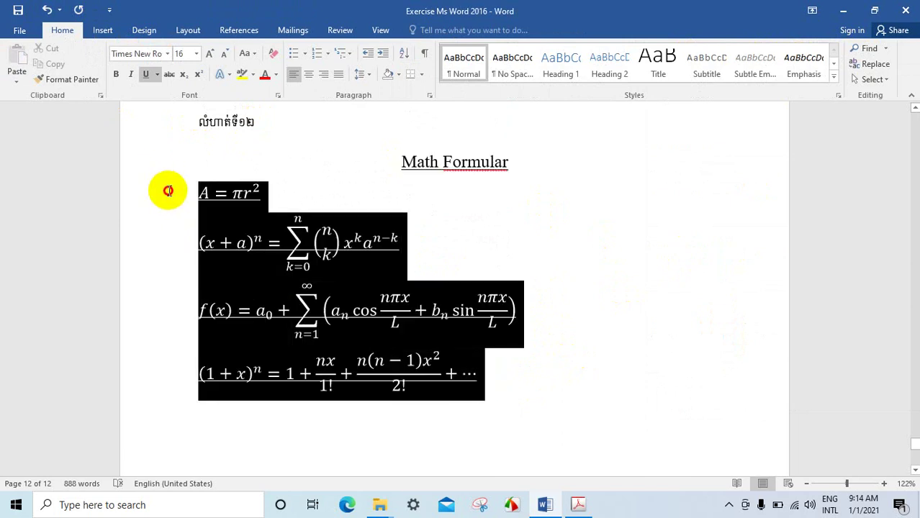
{"action": "left_click", "coordinate": [328, 56]}
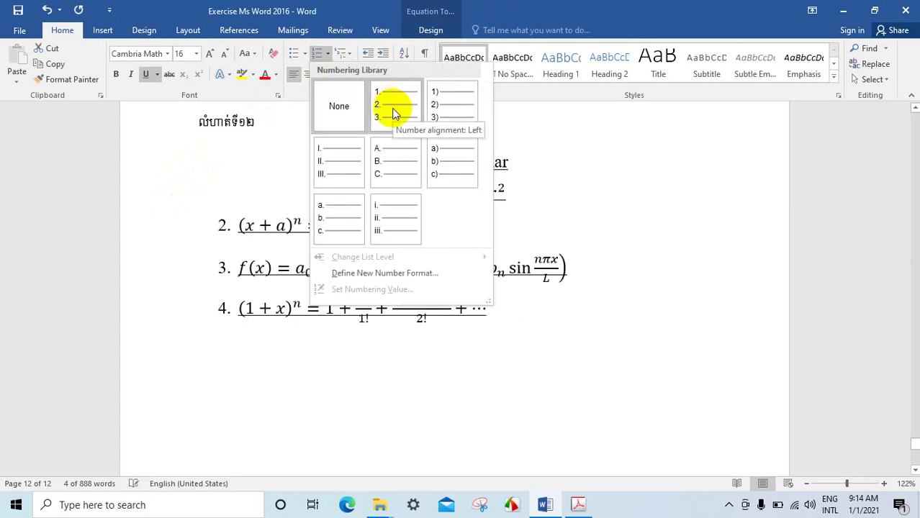
{"action": "left_click", "coordinate": [394, 113]}
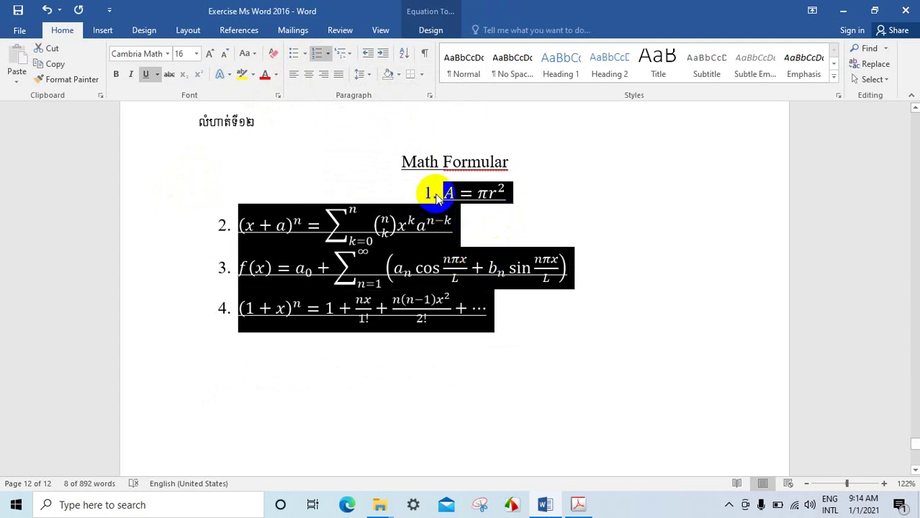
{"action": "left_click", "coordinate": [490, 218]}
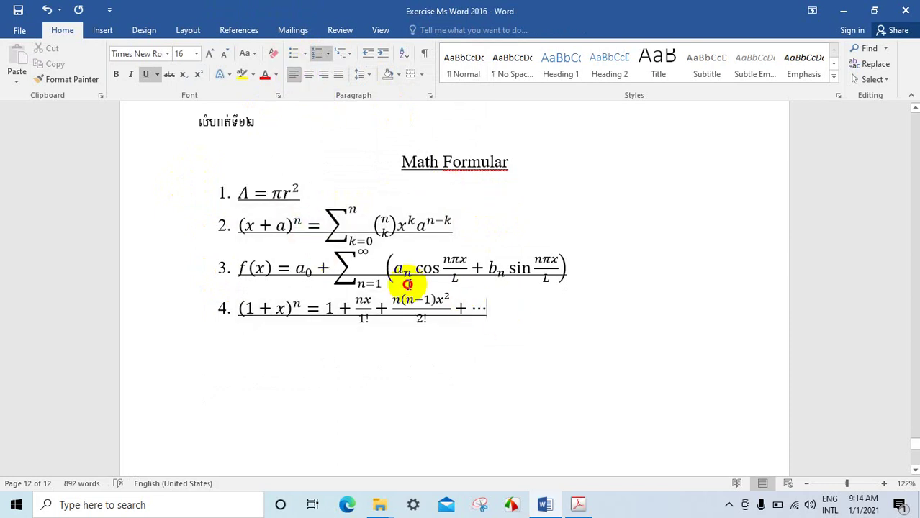
{"action": "mouse_move", "coordinate": [407, 285]}
{"action": "left_mouse_down"}
{"action": "mouse_move", "coordinate": [195, 216]}
{"action": "mouse_move", "coordinate": [217, 201]}
{"action": "left_mouse_up"}
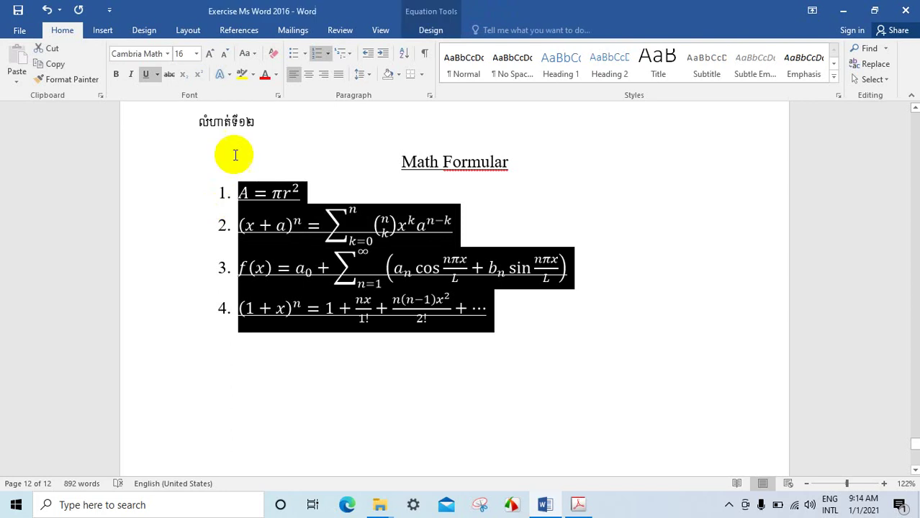
- Grow the selected numbered equations to 22 pt
{"action": "left_click", "coordinate": [216, 55]}
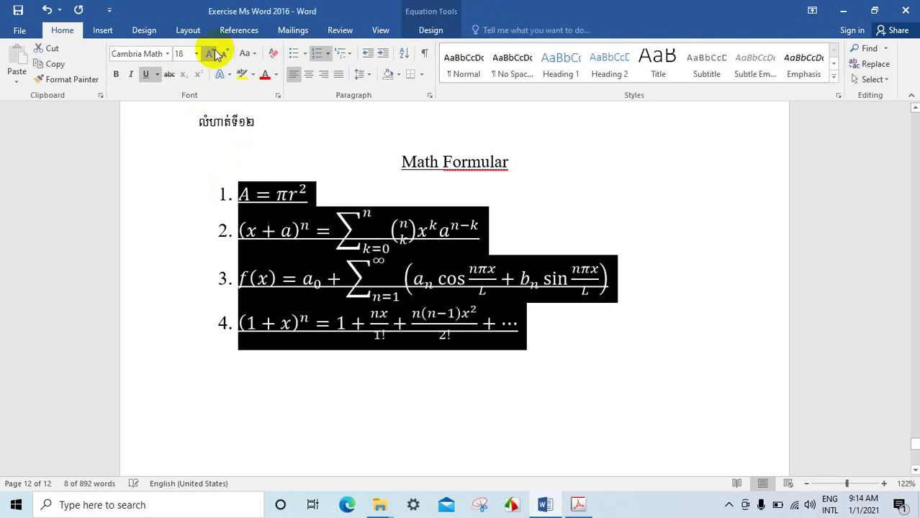
{"action": "left_click", "coordinate": [216, 56]}
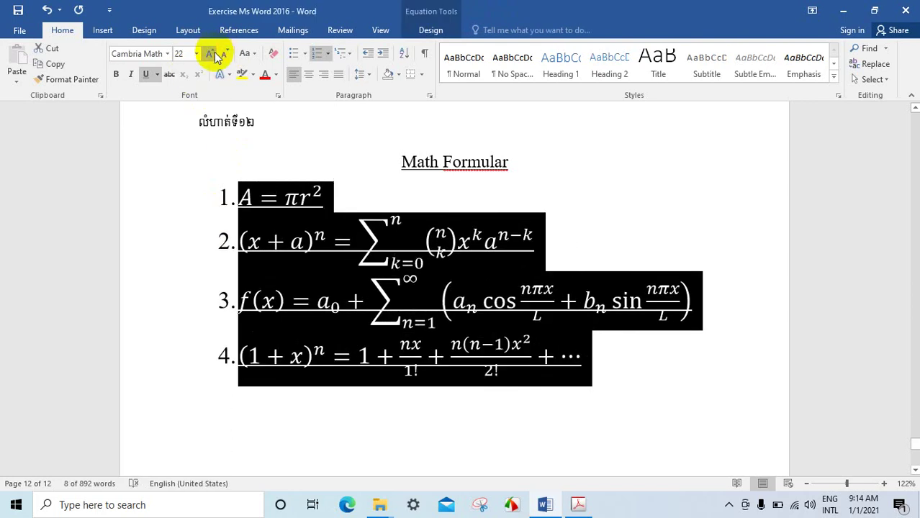
{"action": "left_click", "coordinate": [613, 355]}
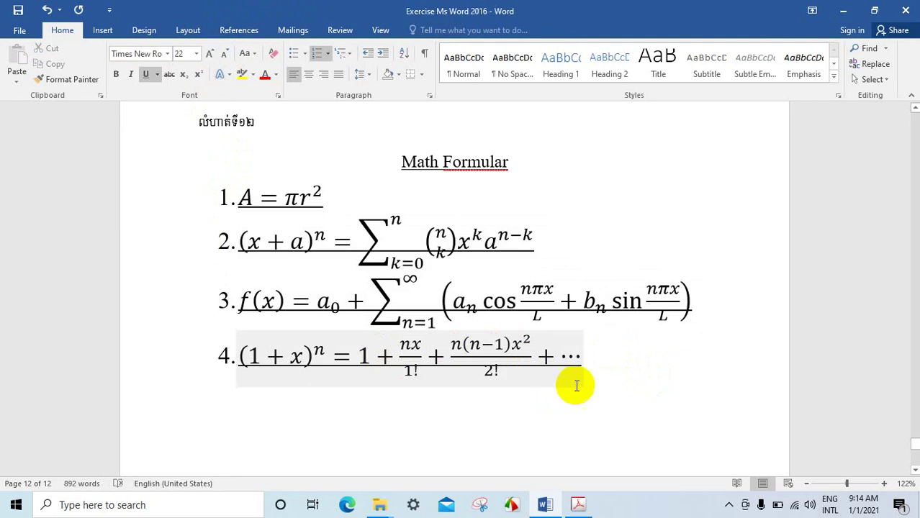
{"action": "left_click", "coordinate": [600, 360]}
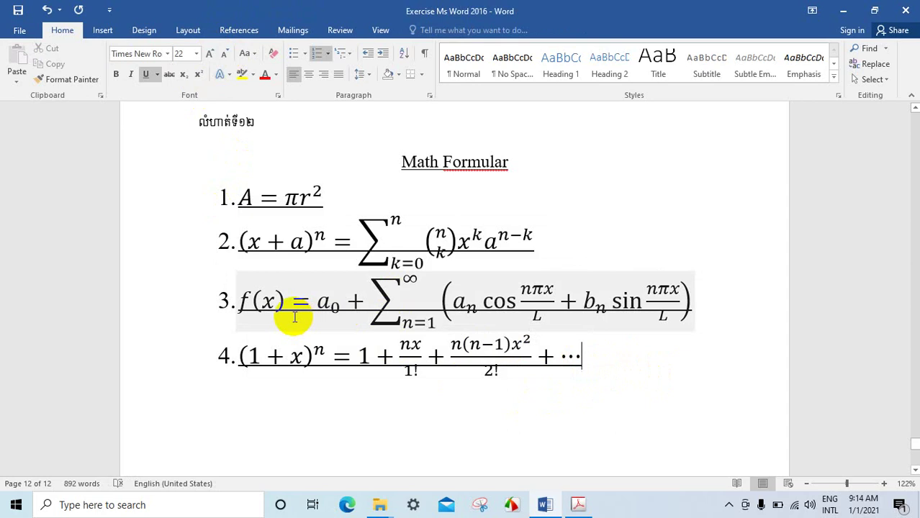
- Apply wider line spacing to the four numbered equations
{"action": "mouse_move", "coordinate": [602, 357]}
{"action": "left_mouse_down"}
{"action": "mouse_move", "coordinate": [312, 297]}
{"action": "mouse_move", "coordinate": [236, 239]}
{"action": "mouse_move", "coordinate": [227, 198]}
{"action": "left_mouse_up"}
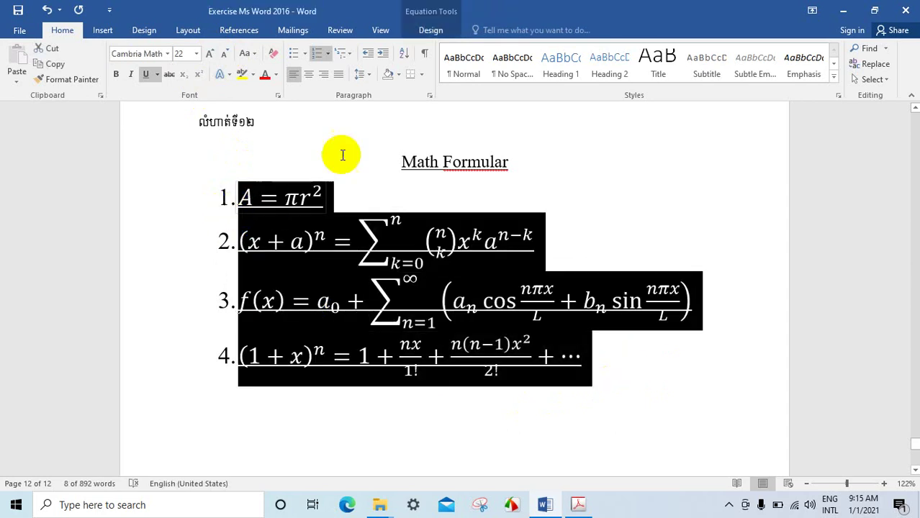
{"action": "left_click", "coordinate": [363, 75]}
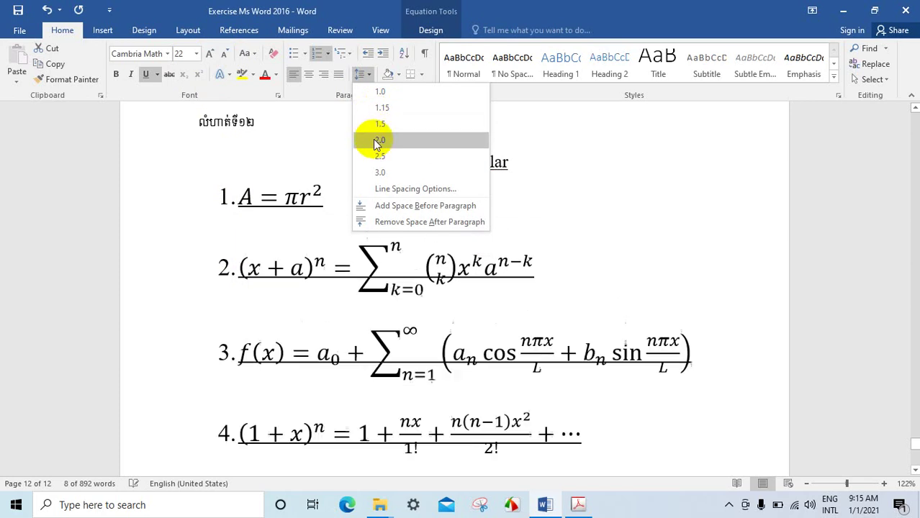
{"action": "left_click", "coordinate": [370, 156]}
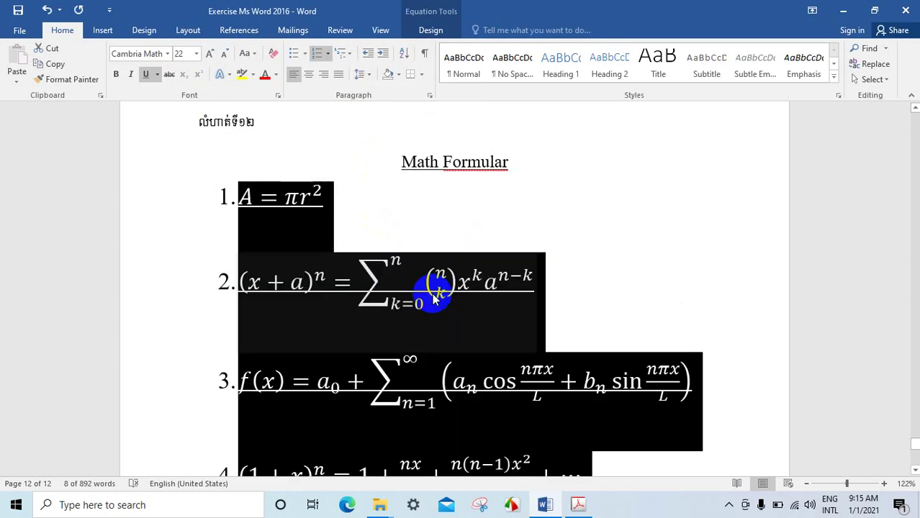
{"action": "scroll", "coordinate": [432, 298], "scroll_direction": "down", "scroll_amount": 3}
{"action": "left_click", "coordinate": [520, 351]}
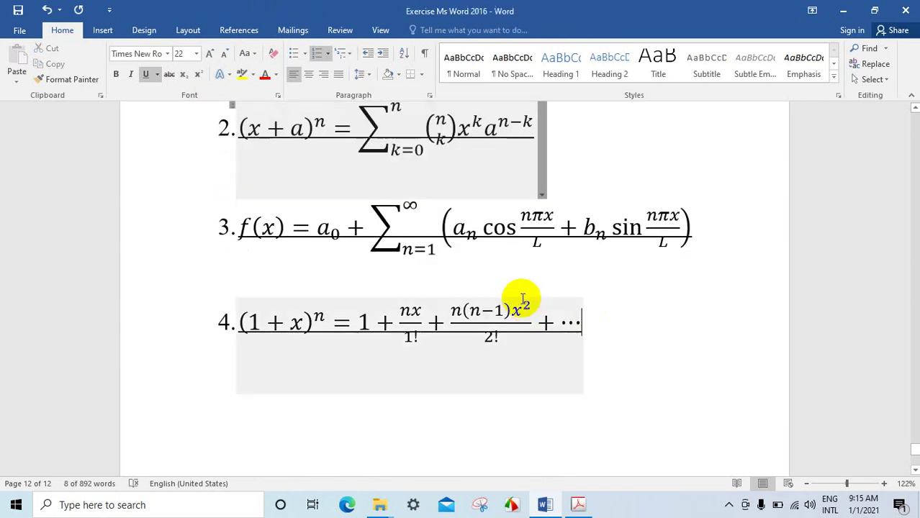
{"action": "scroll", "coordinate": [551, 296], "scroll_direction": "up", "scroll_amount": 3}
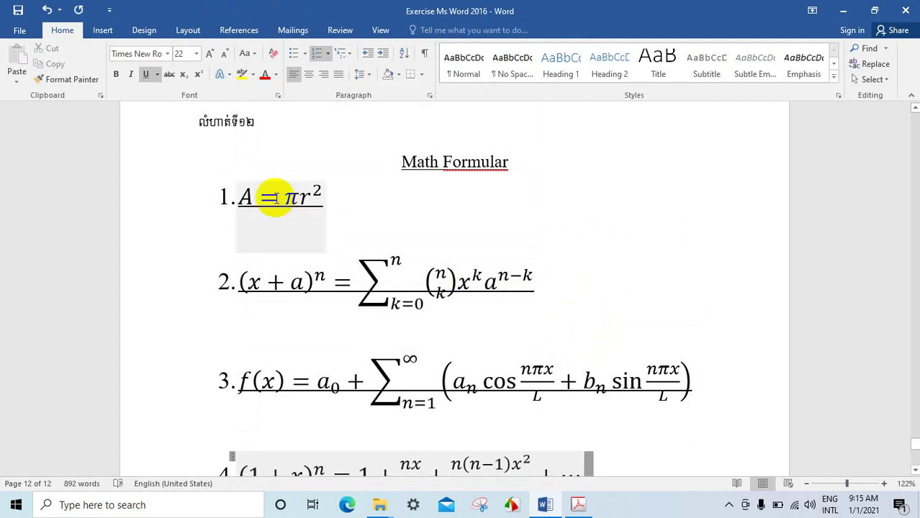
{"action": "scroll", "coordinate": [507, 288], "scroll_direction": "down", "scroll_amount": 1}
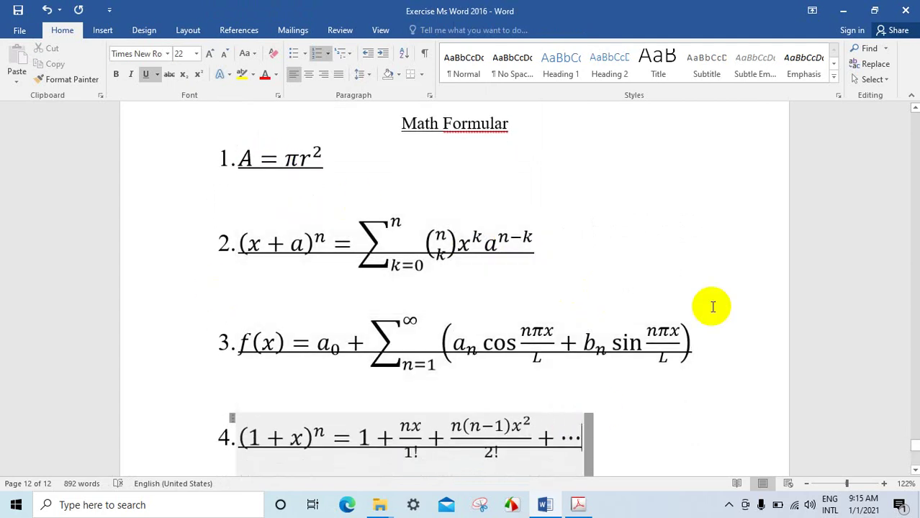
{"action": "scroll", "coordinate": [641, 383], "scroll_direction": "down", "scroll_amount": 3}
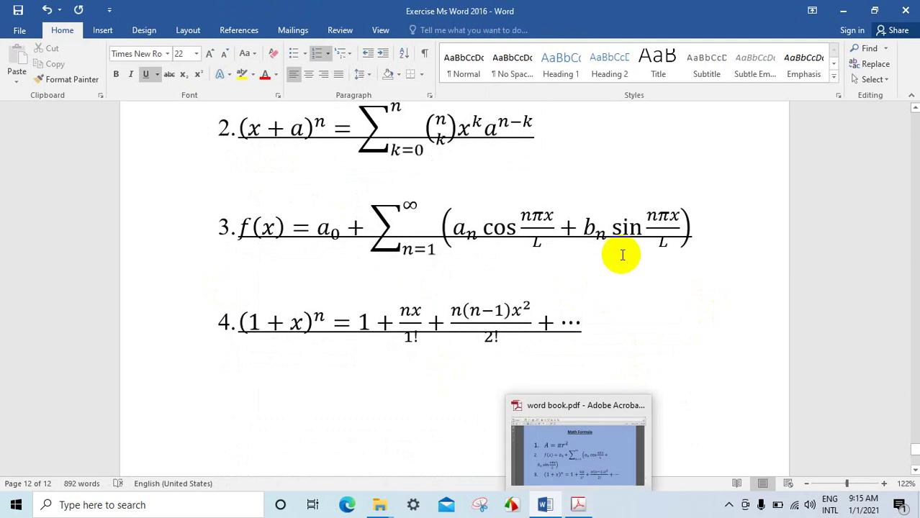
{"action": "scroll", "coordinate": [624, 257], "scroll_direction": "up", "scroll_amount": 1}
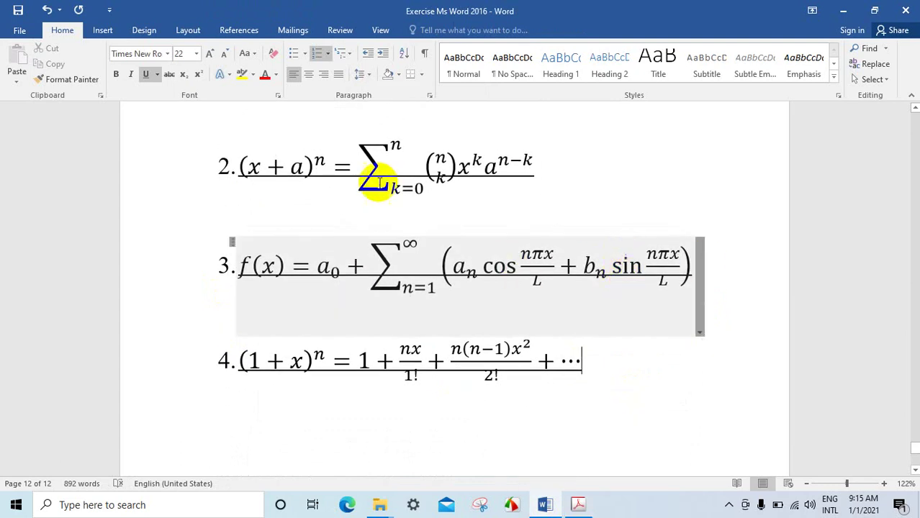
{"action": "scroll", "coordinate": [411, 226], "scroll_direction": "up", "scroll_amount": 3}
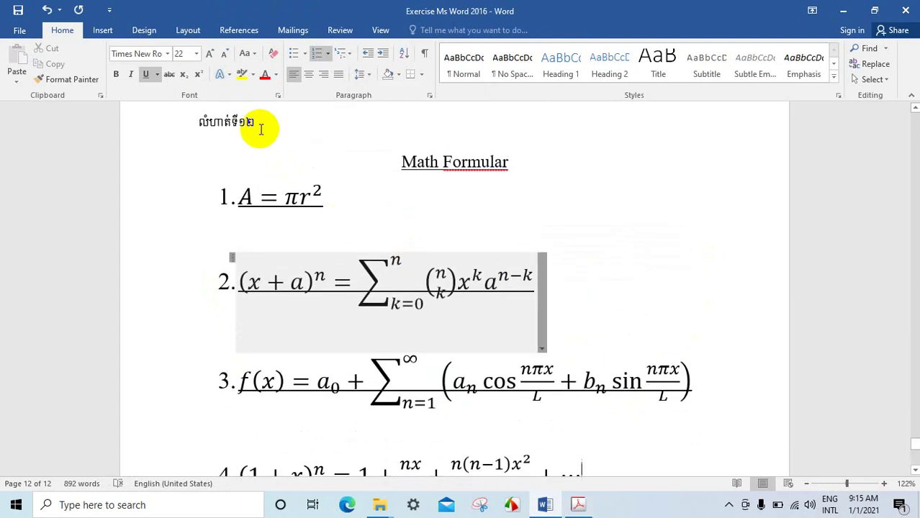
{"action": "scroll", "coordinate": [598, 353], "scroll_direction": "down", "scroll_amount": 3}
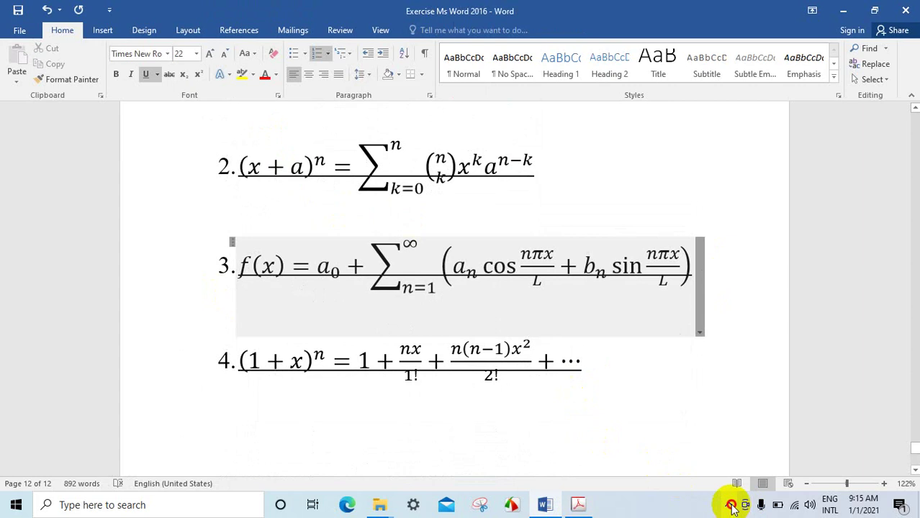